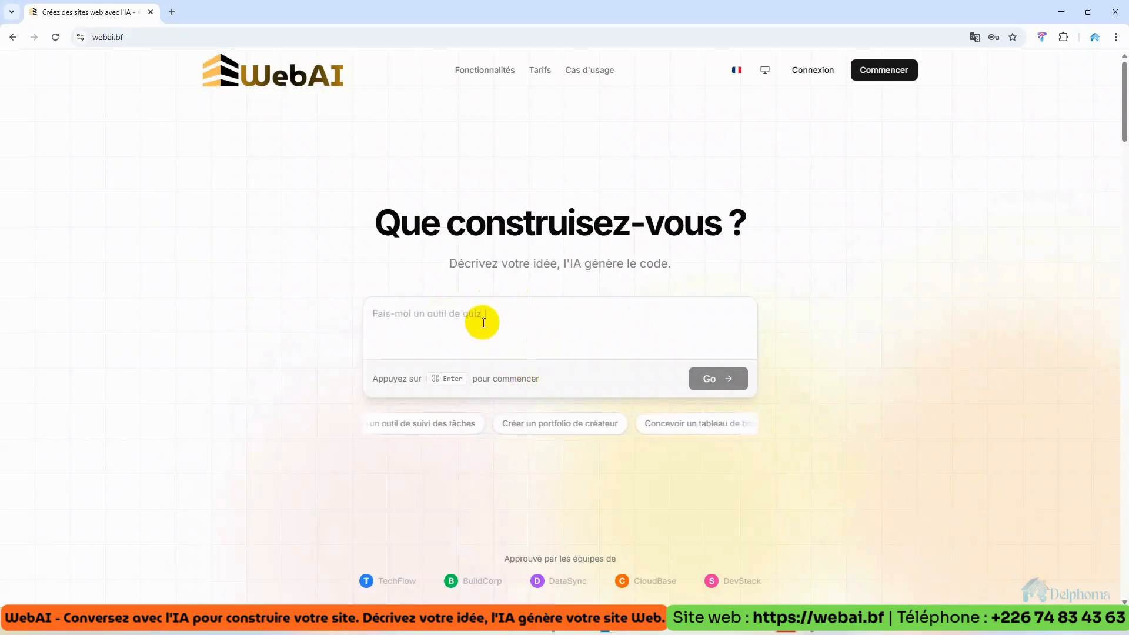
- Look through the WebAI homepage, from the prompt box down to the "Conçu pour tous" audience section
scroll(509, 398, "down", 7)
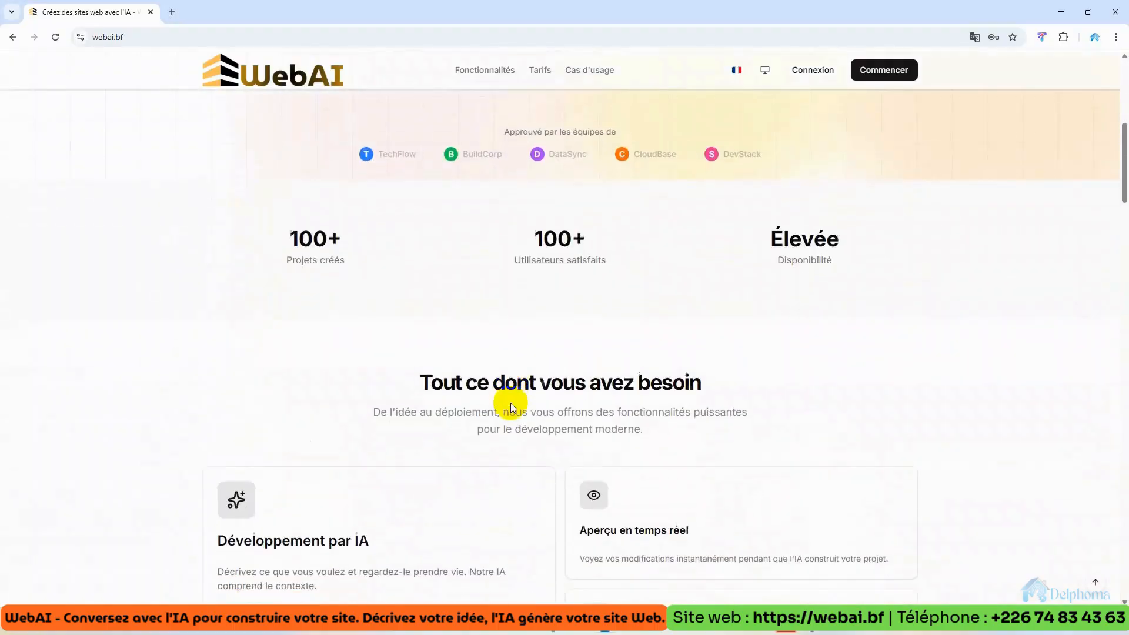
scroll(510, 403, "down", 13)
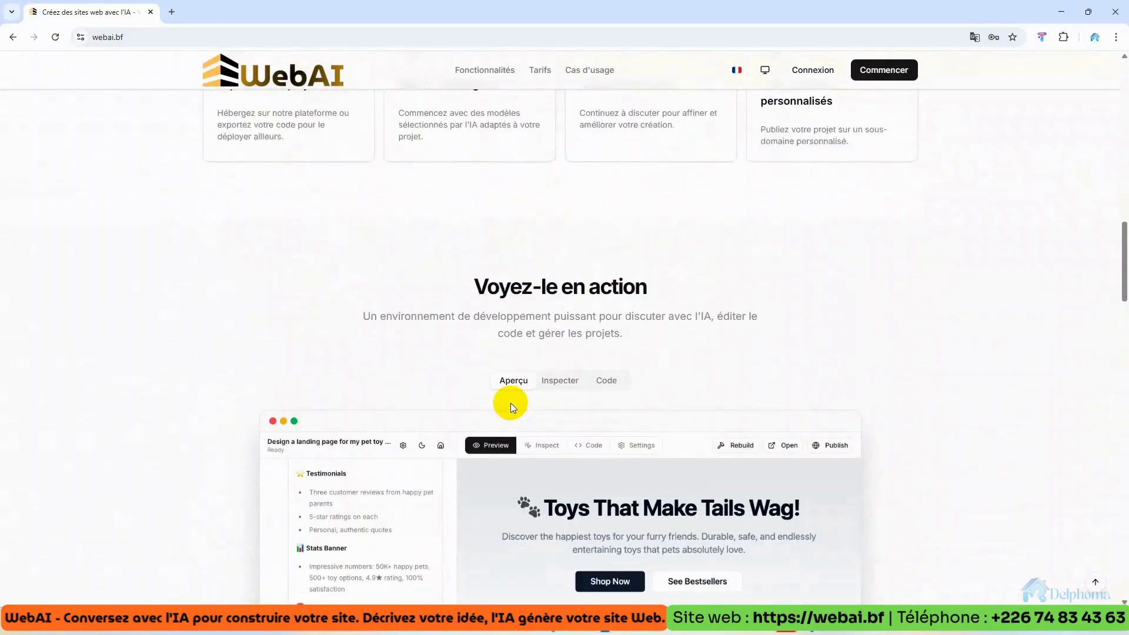
scroll(511, 403, "down", 11)
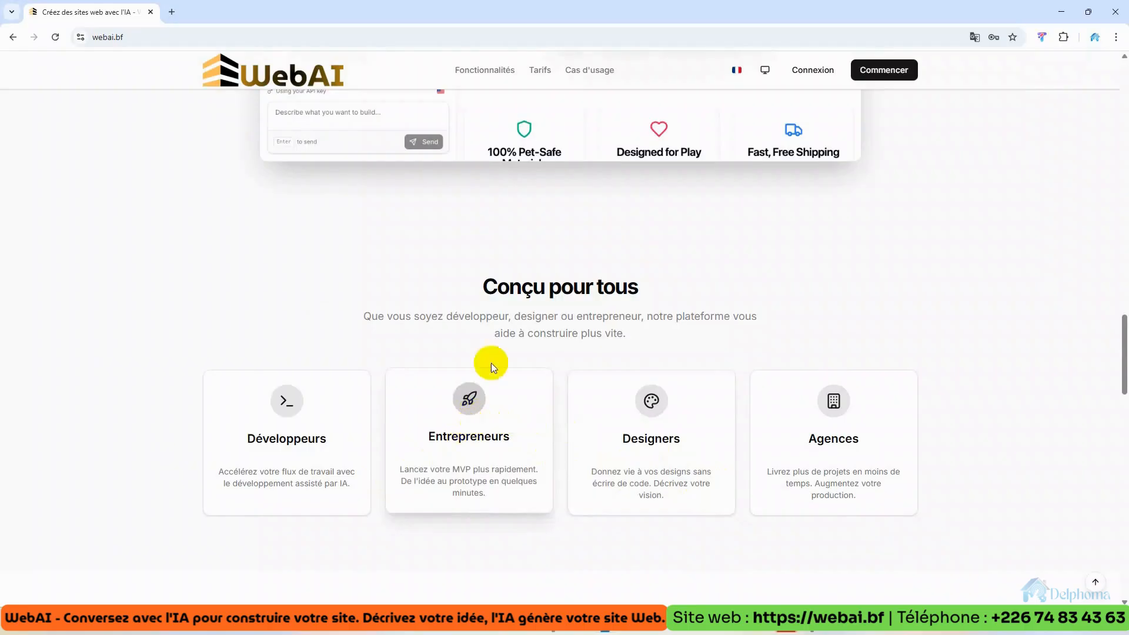
left_click_drag(535, 288, 556, 288)
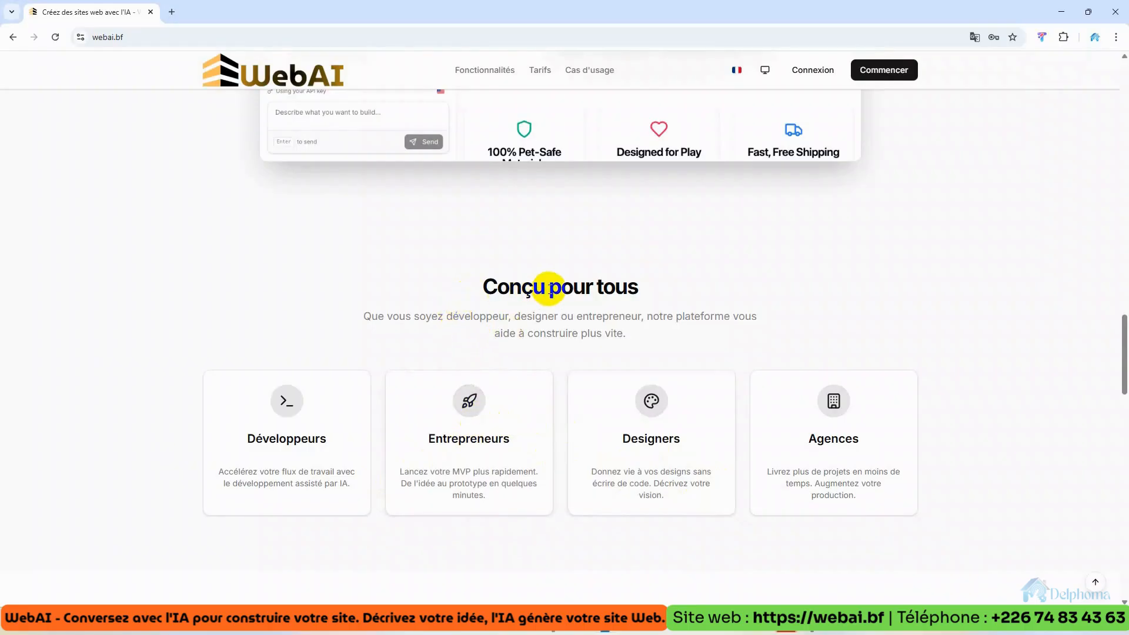
scroll(549, 288, "up", 20)
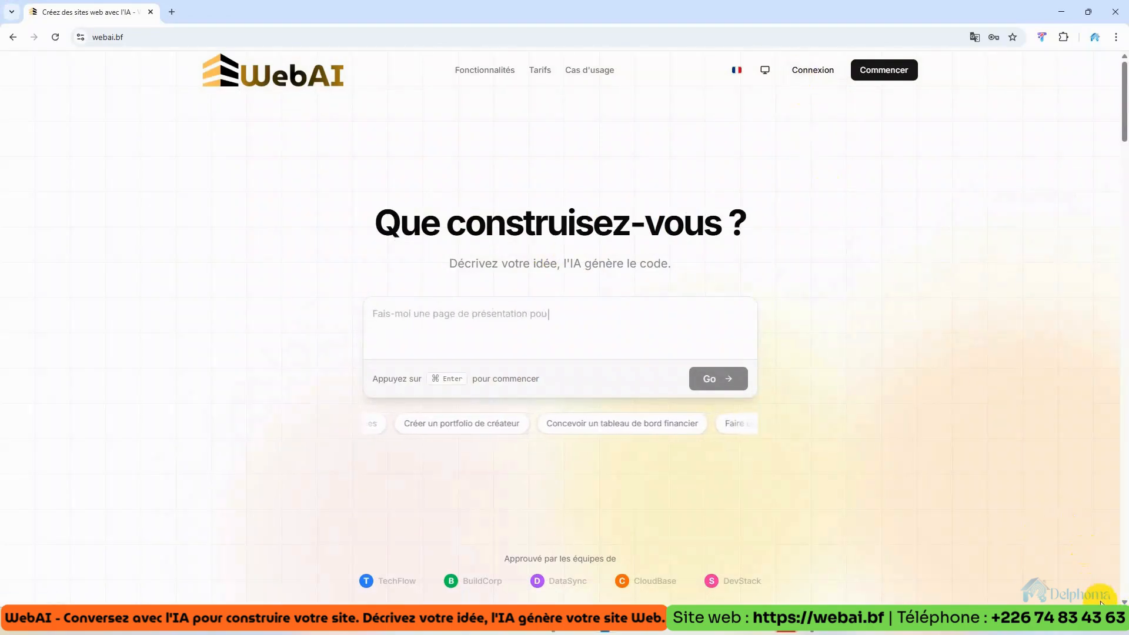
- Sign in to the WebAI account with the saved credentials and dismiss the password warning and the WhatsApp notification
left_click(812, 72)
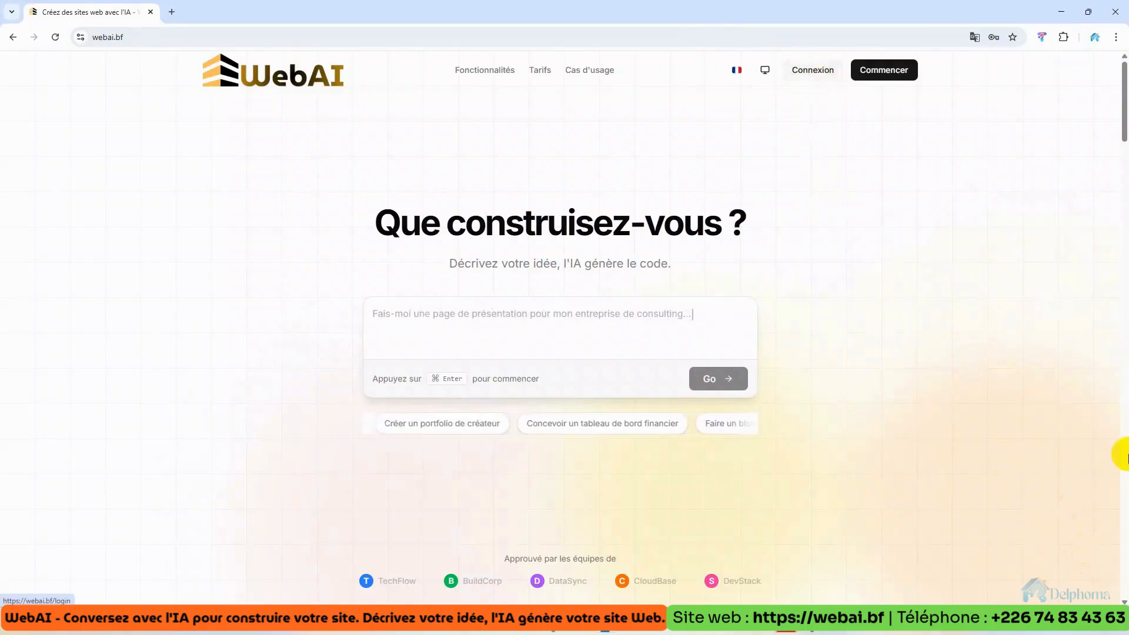
left_click(563, 429)
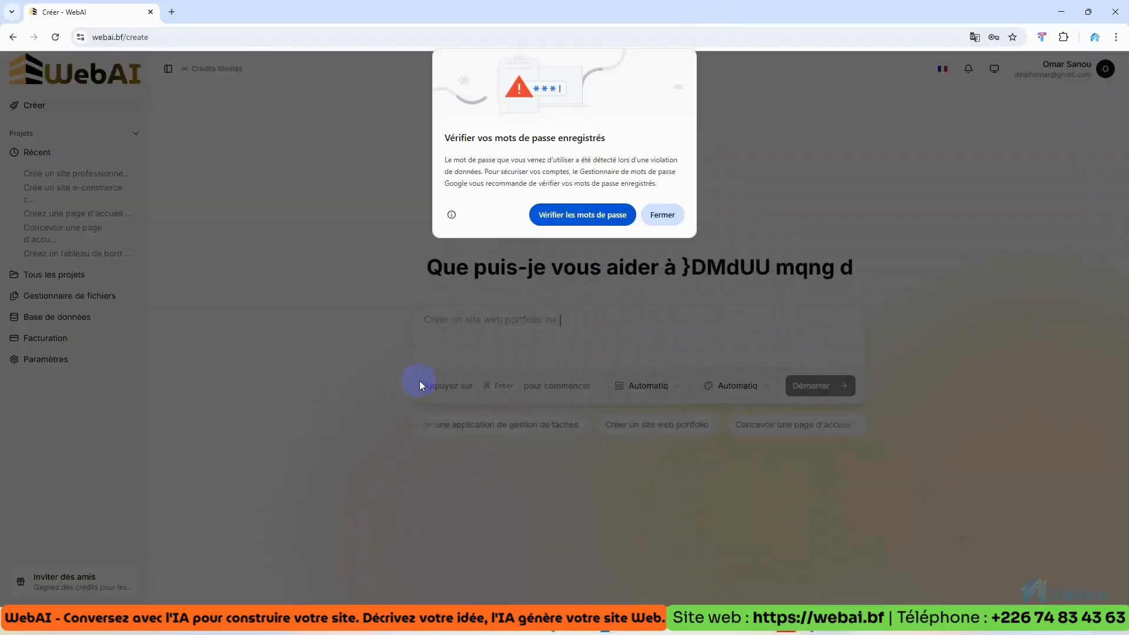
left_click(657, 217)
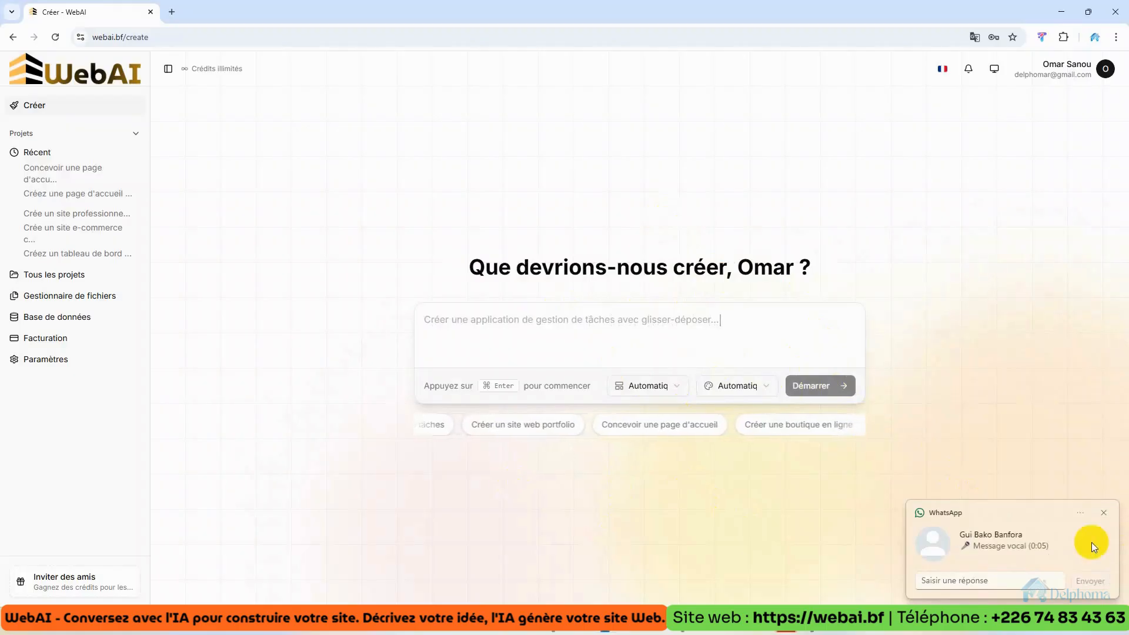
left_click(1104, 513)
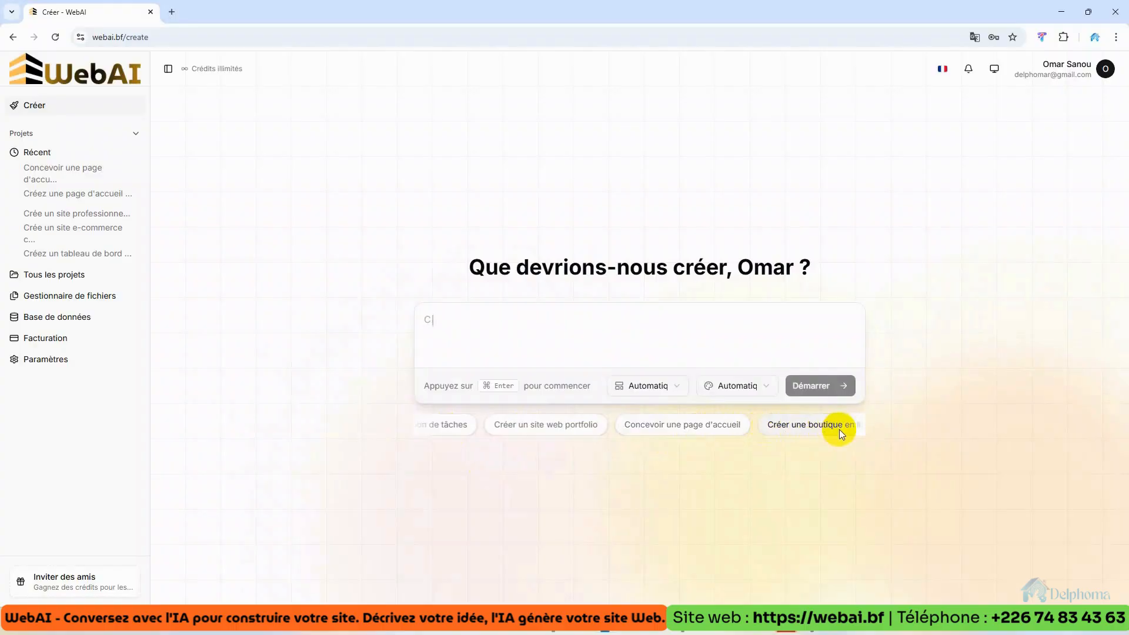
left_click(811, 425)
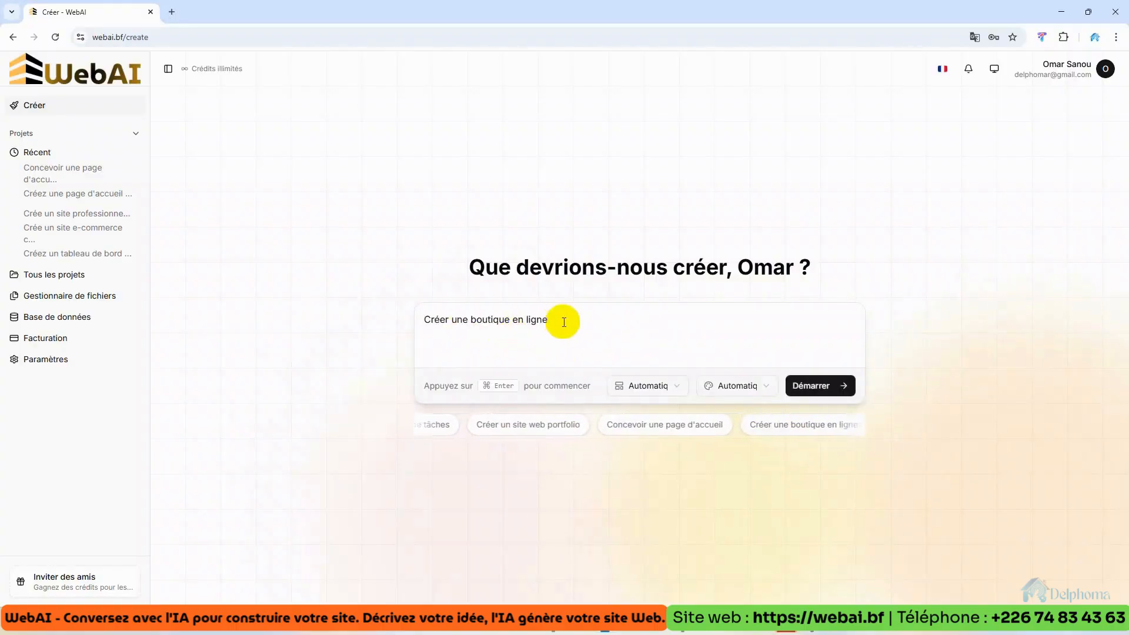
left_click_drag(574, 321, 405, 306)
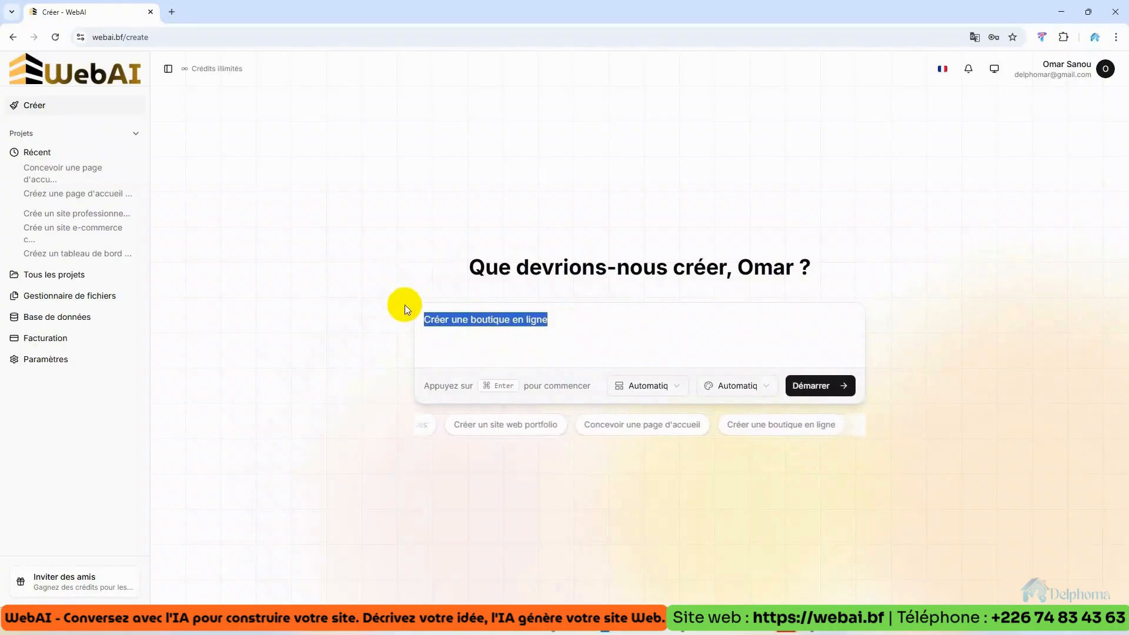
key("BackSpace")
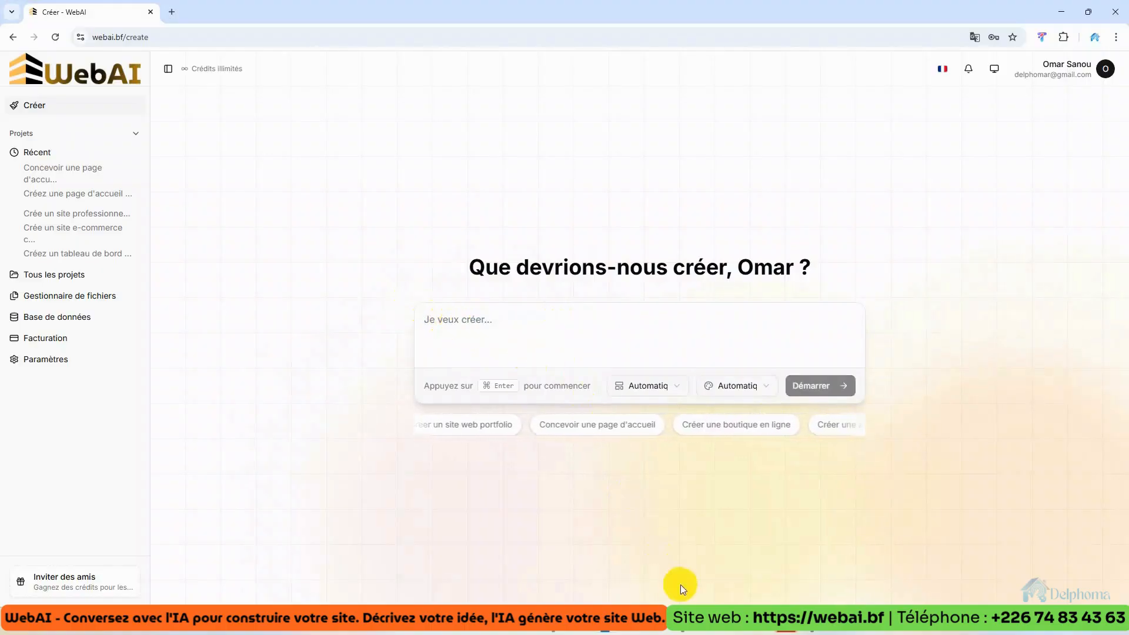
- Switch to Notepad and copy the whole prompt describing a homepage for the company Delphoma
left_click(680, 621)
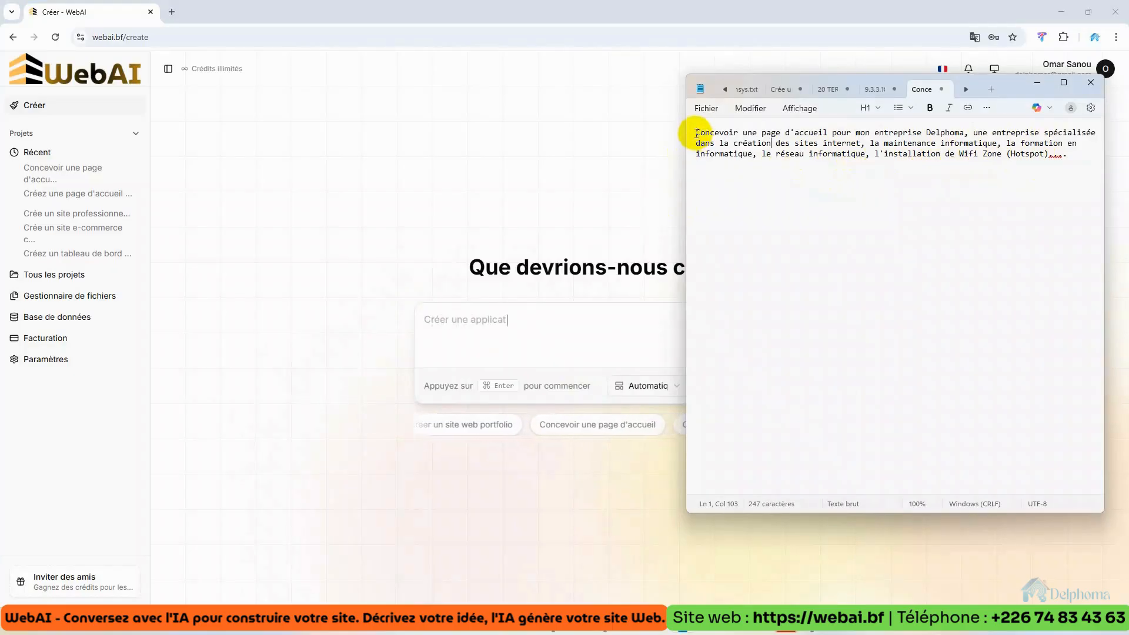
left_click_drag(695, 133, 1064, 161)
key("ctrl+c")
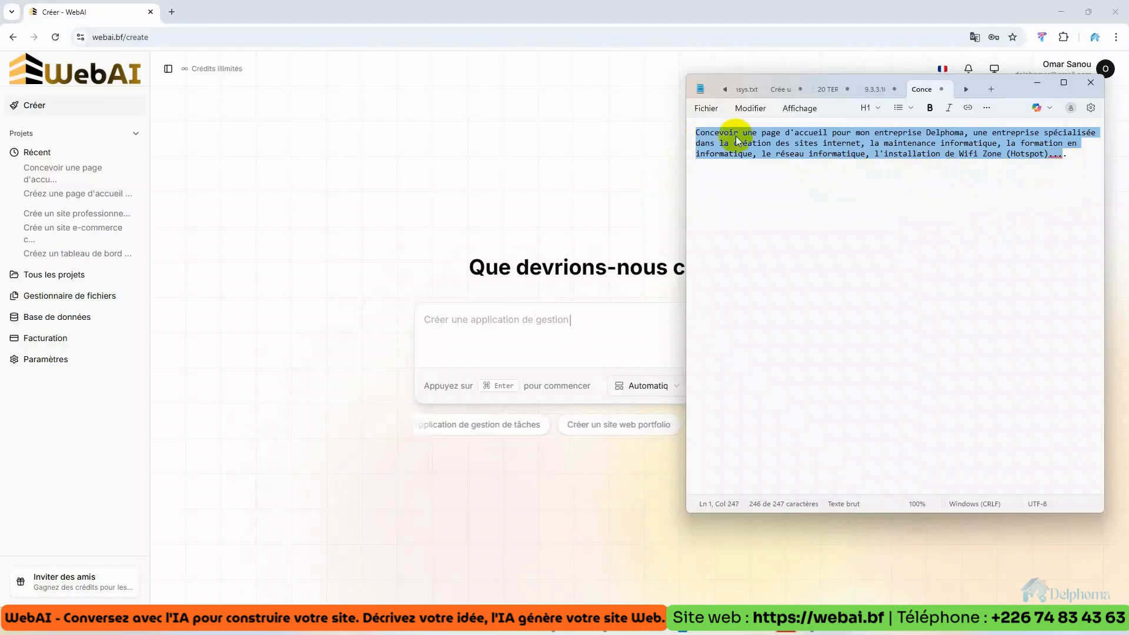
- Paste the copied Delphoma homepage description as the WebAI prompt and start generating the project
left_click(439, 160)
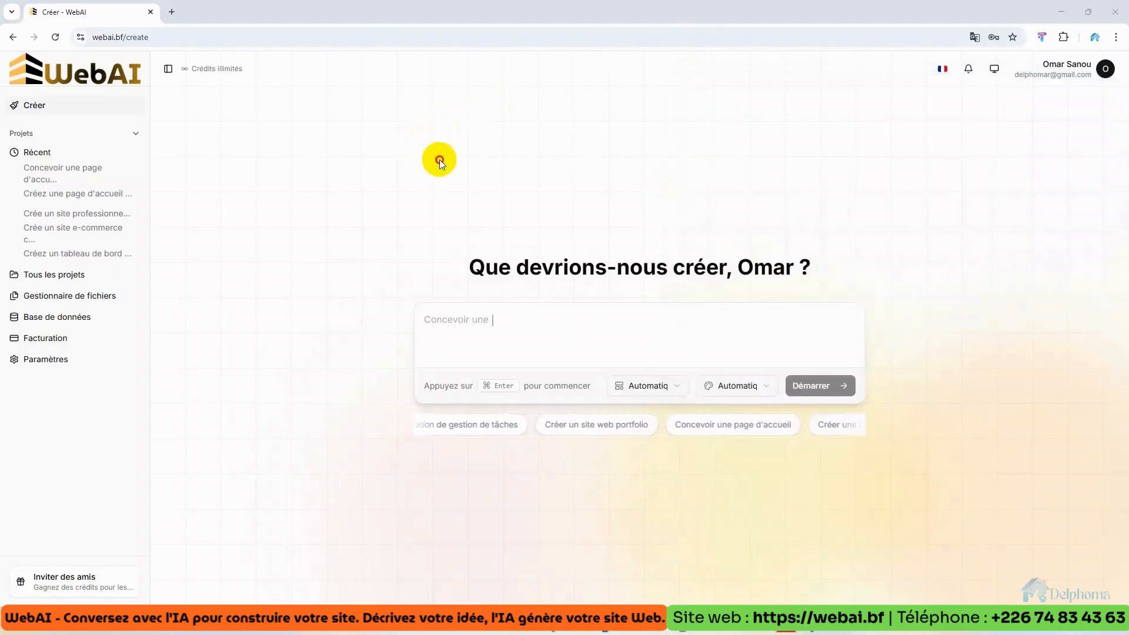
left_click(480, 316)
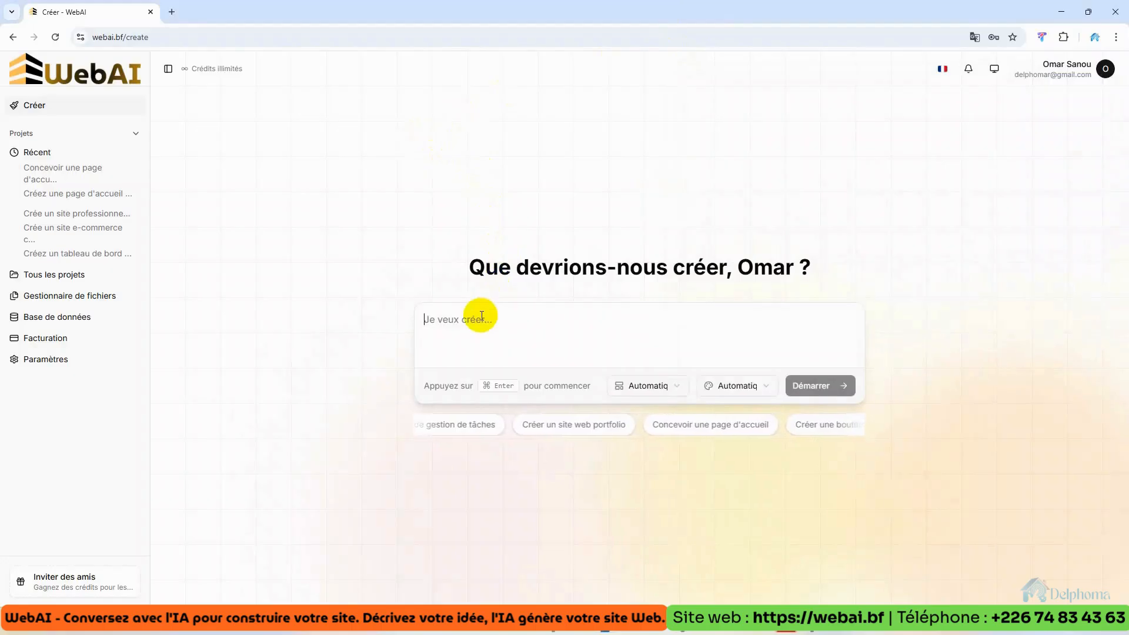
key("ctrl+v")
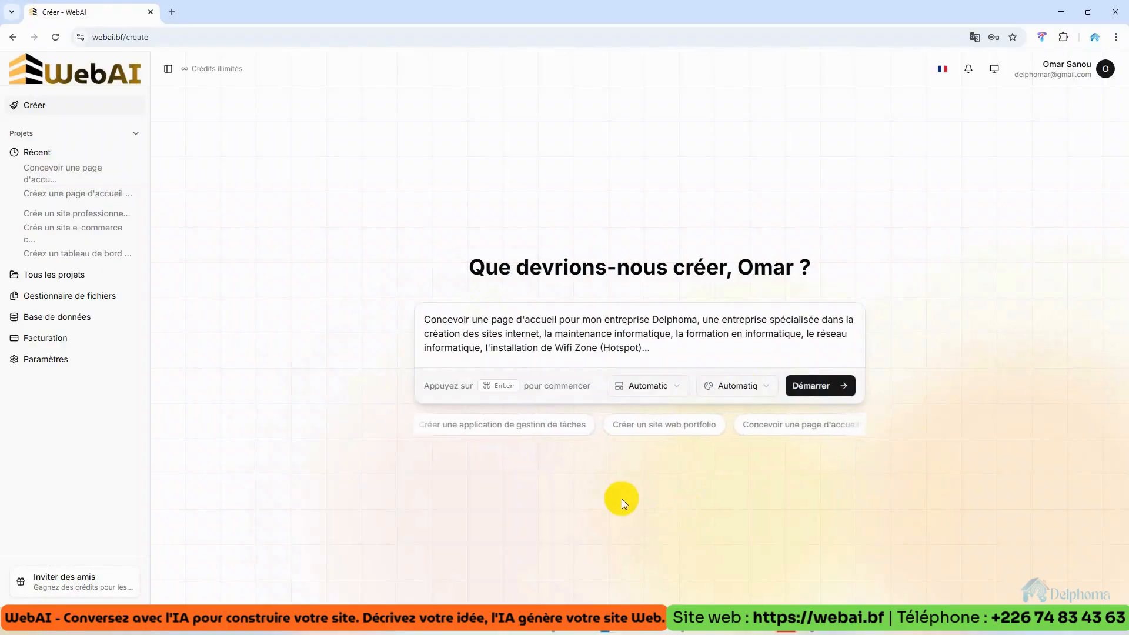
left_click(800, 388)
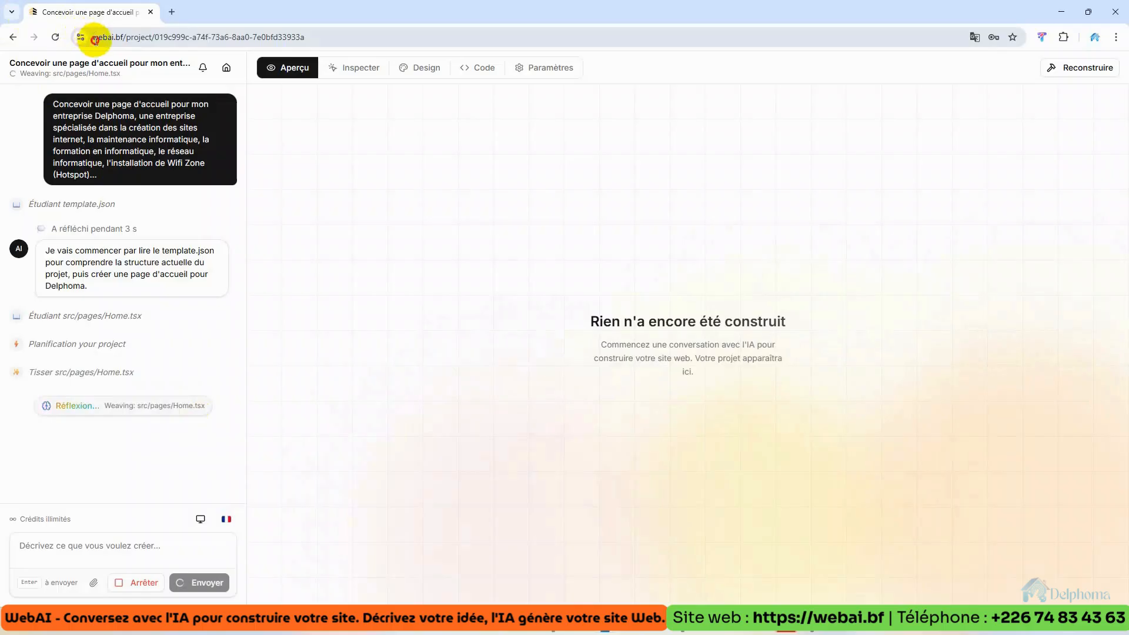
- Review the AI's summary of the build in the chat and all sections of the generated Delphoma homepage preview
left_click_drag(91, 37, 123, 43)
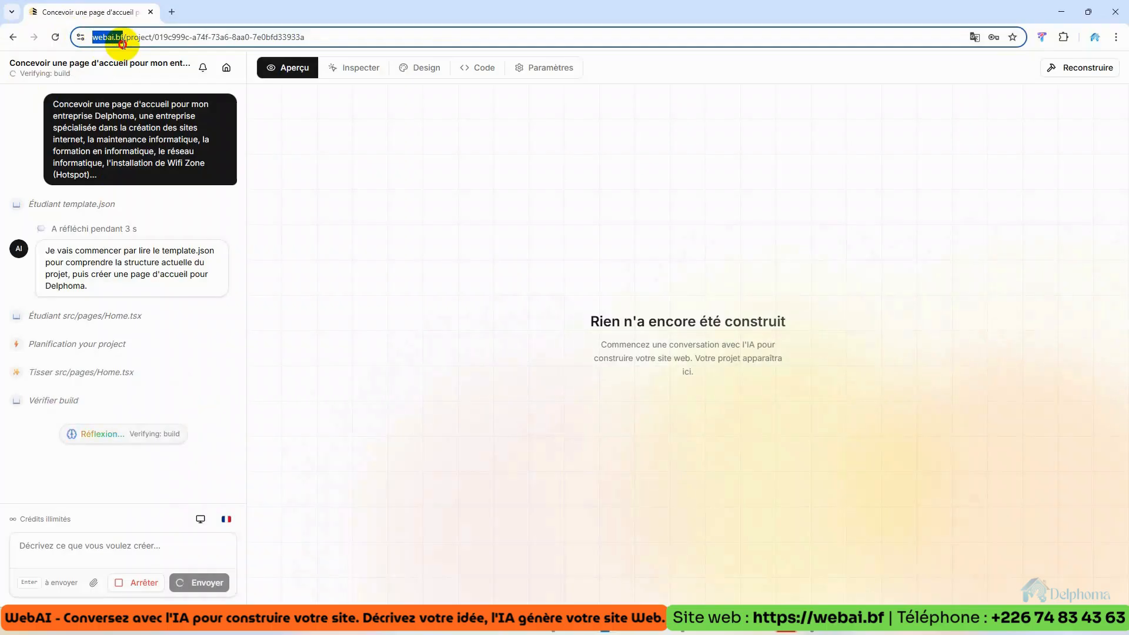
left_click_drag(123, 43, 252, 152)
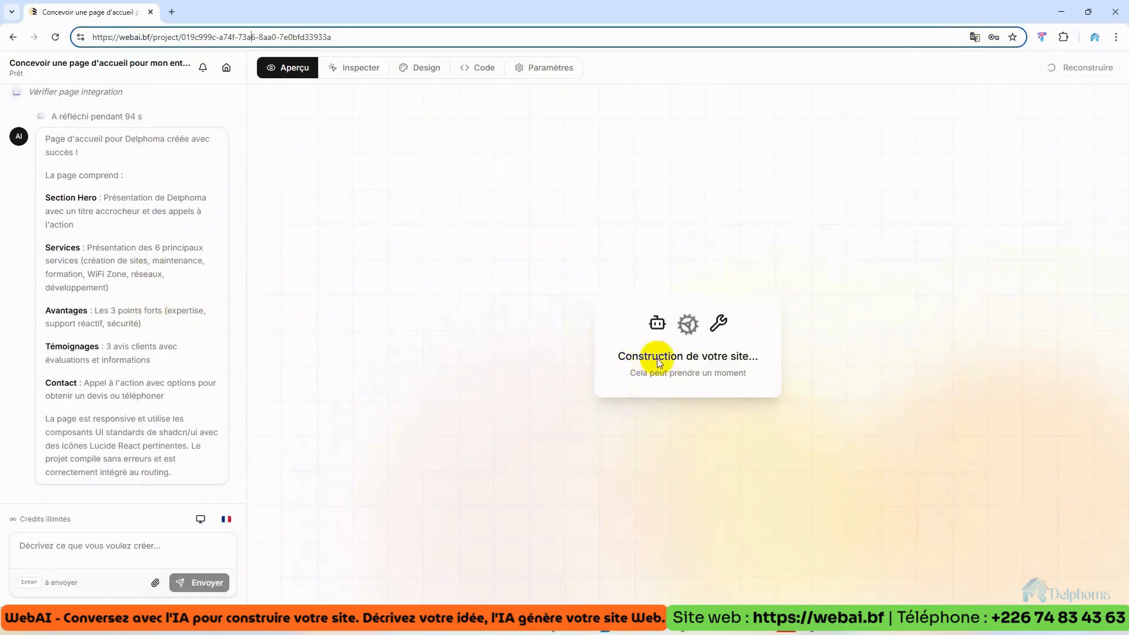
scroll(113, 402, "up", 1)
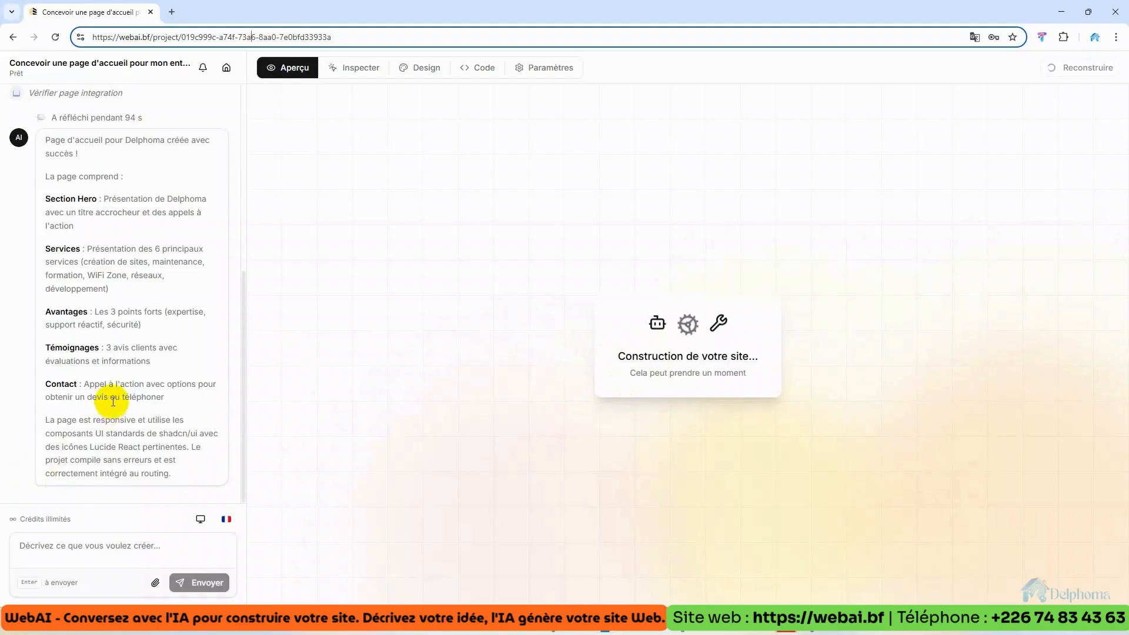
scroll(113, 402, "up", 3)
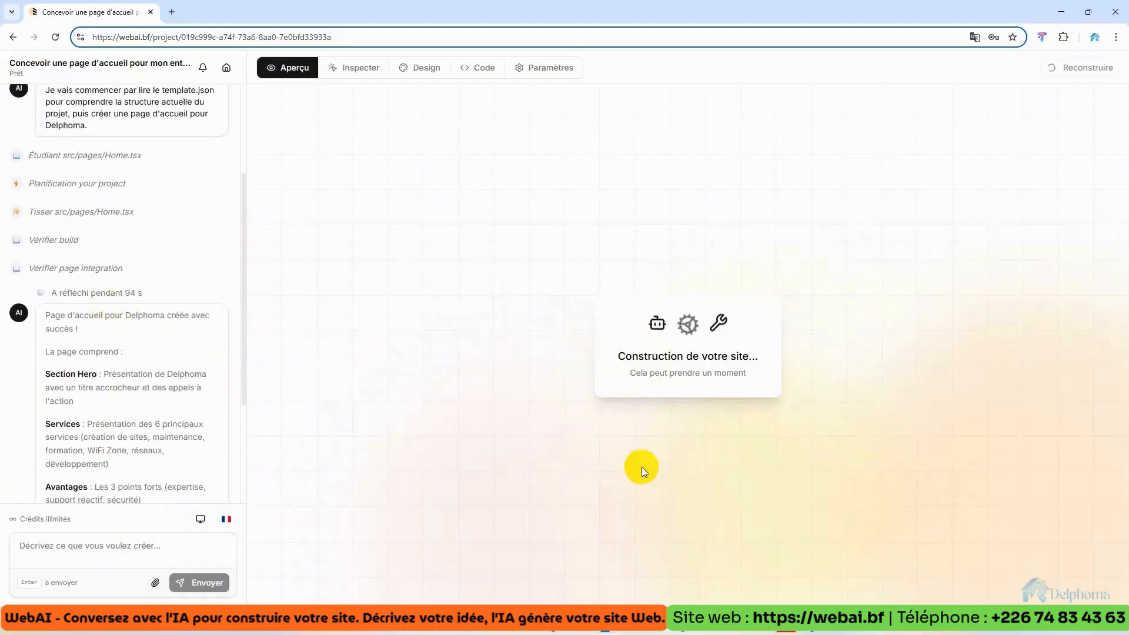
scroll(139, 295, "down", 3)
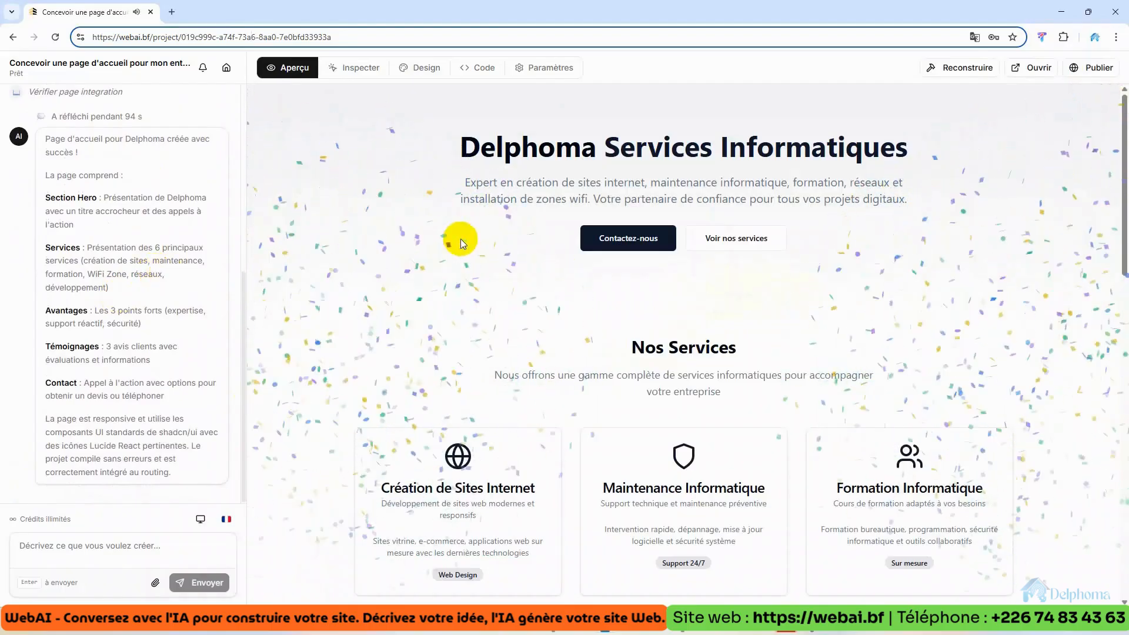
scroll(563, 271, "down", 4)
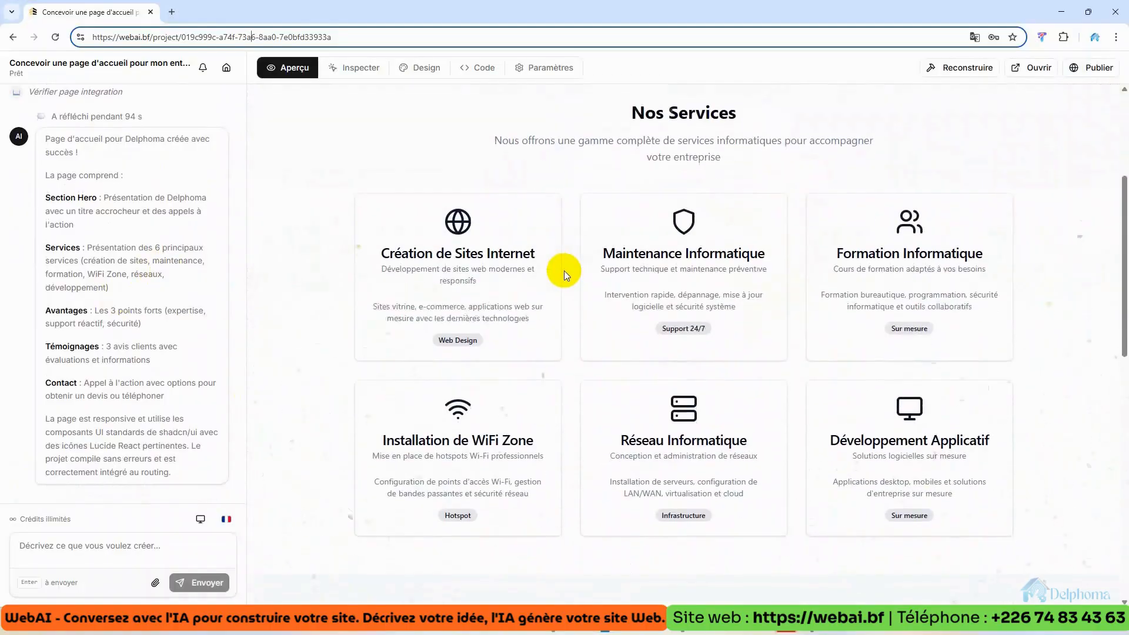
scroll(563, 270, "down", 10)
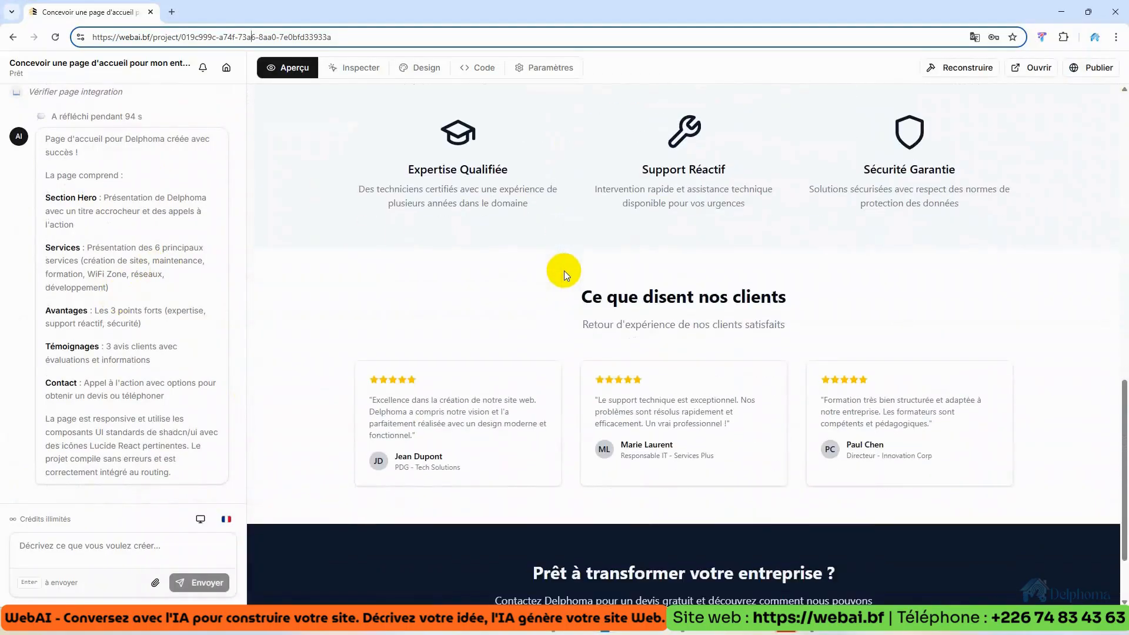
scroll(563, 270, "down", 2)
scroll(565, 272, "up", 15)
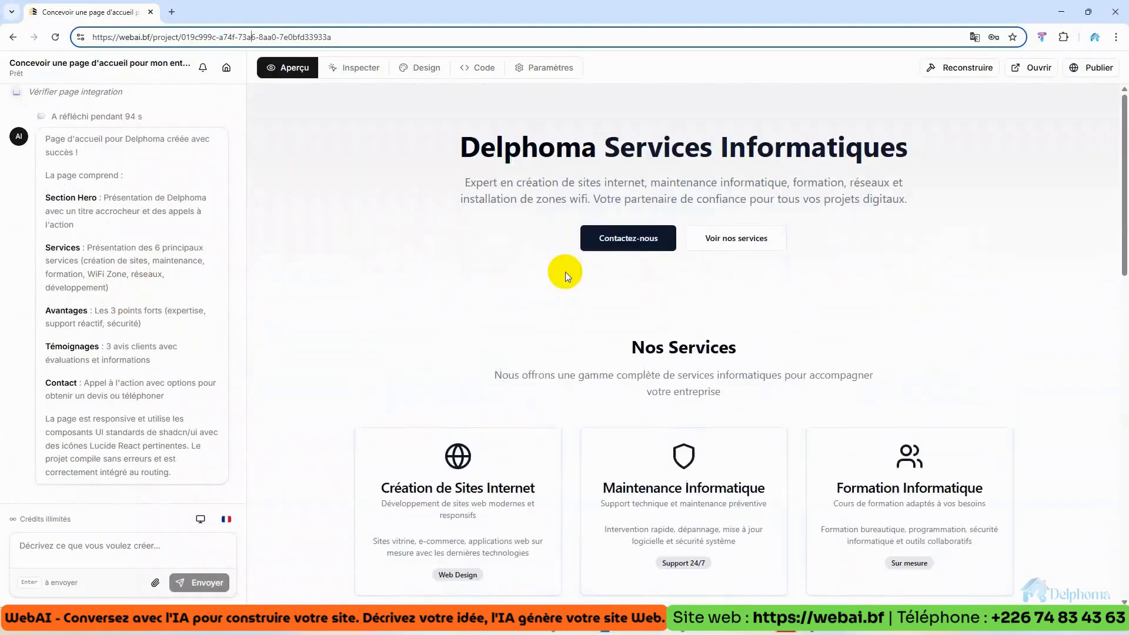
- Inspect the generated site full-page in its own tab, including the "Contactez-nous" button, and return to the project editor
left_click(1033, 78)
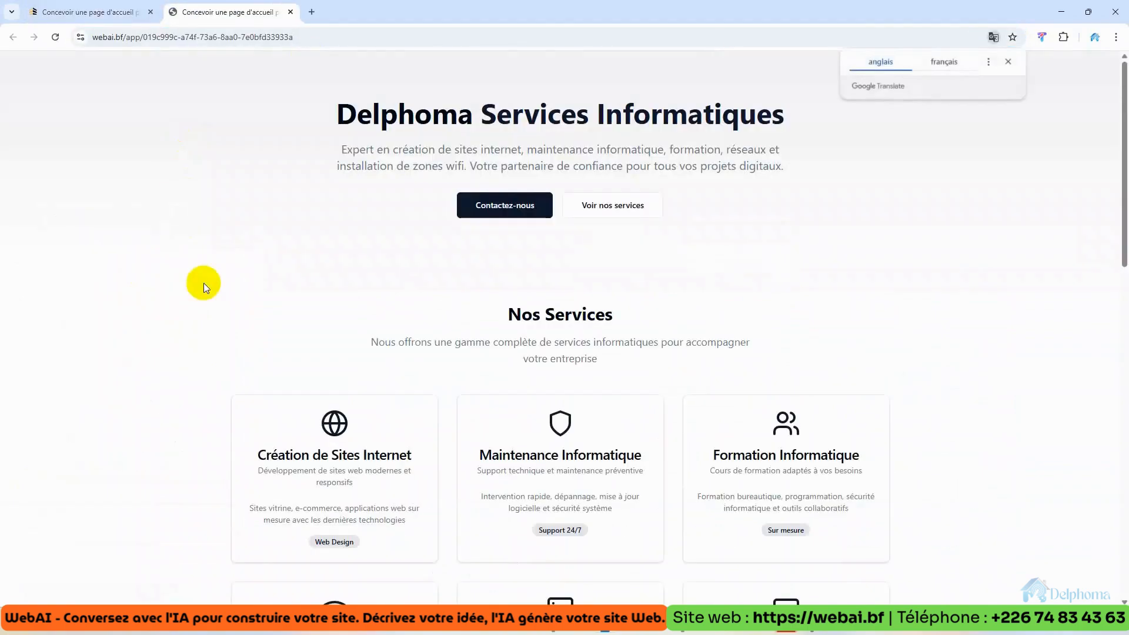
scroll(503, 293, "down", 15)
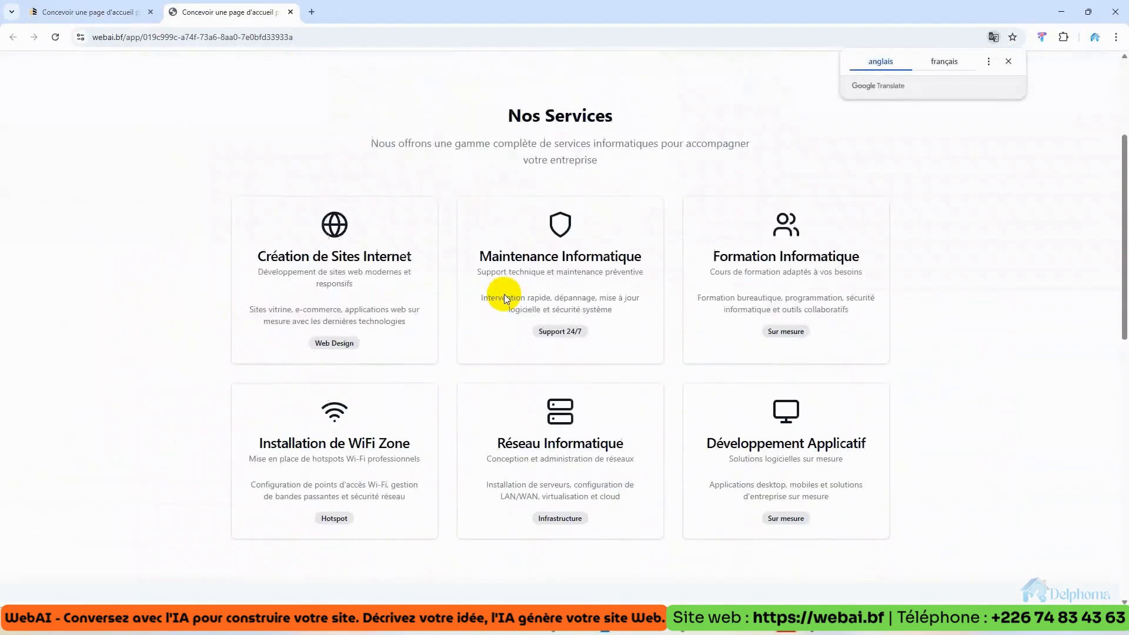
scroll(503, 294, "down", 1)
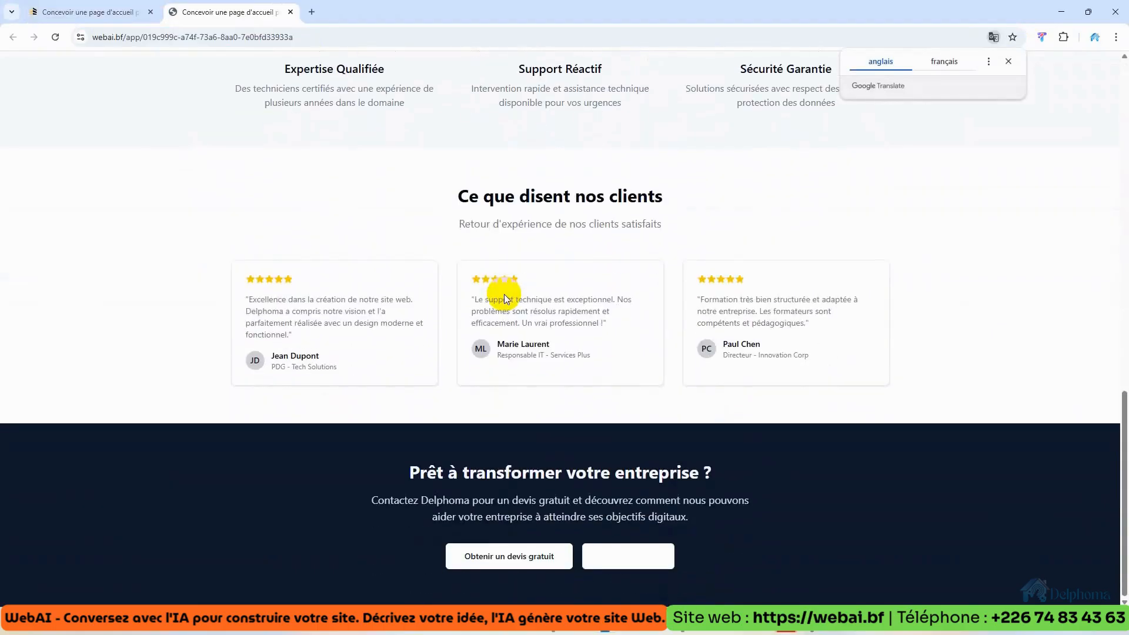
scroll(530, 315, "up", 9)
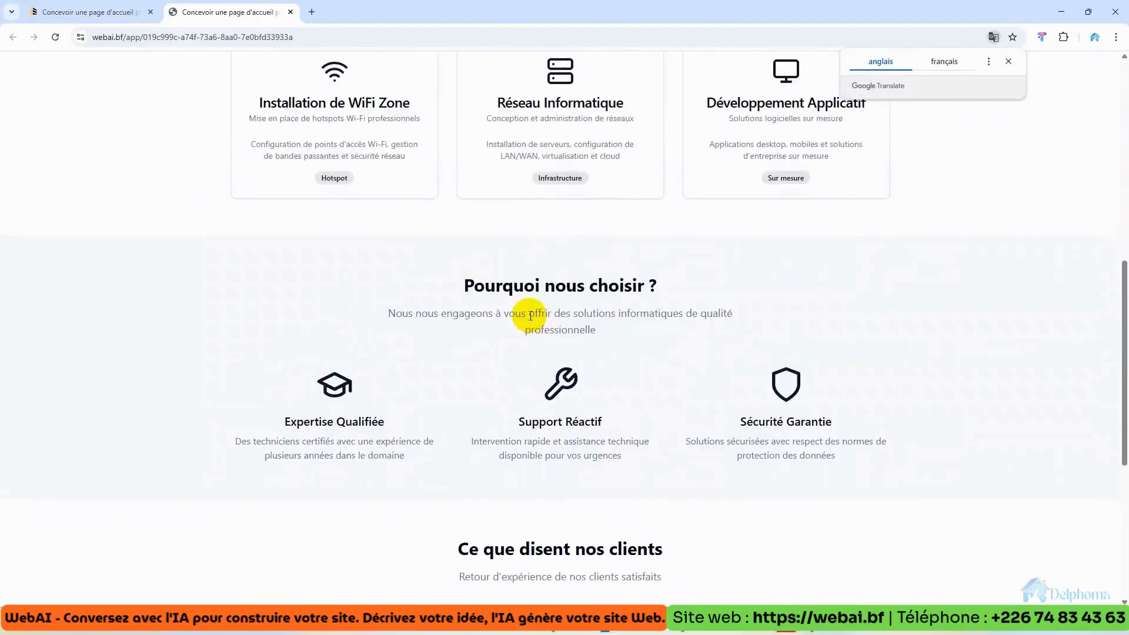
scroll(529, 315, "up", 4)
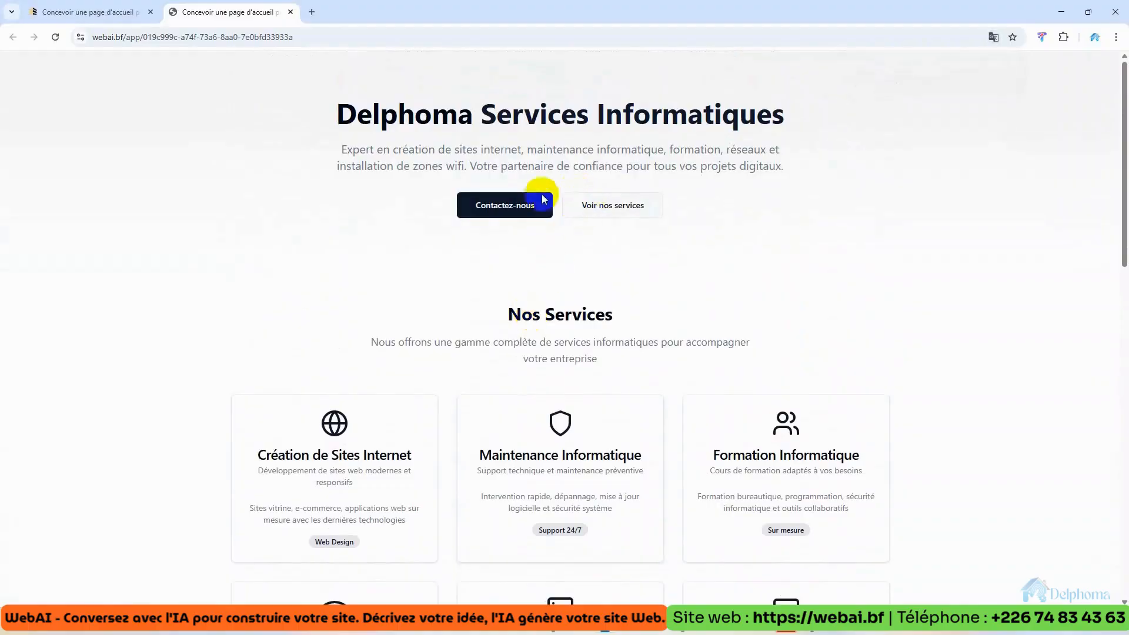
left_click(502, 202)
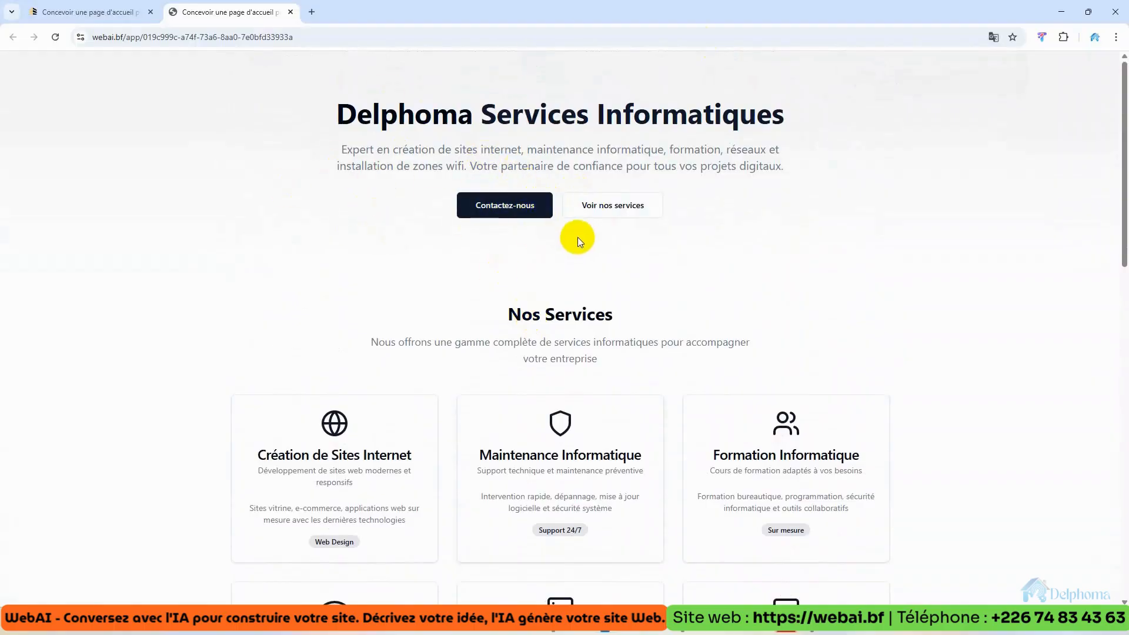
scroll(577, 237, "down", 10)
scroll(577, 238, "down", 5)
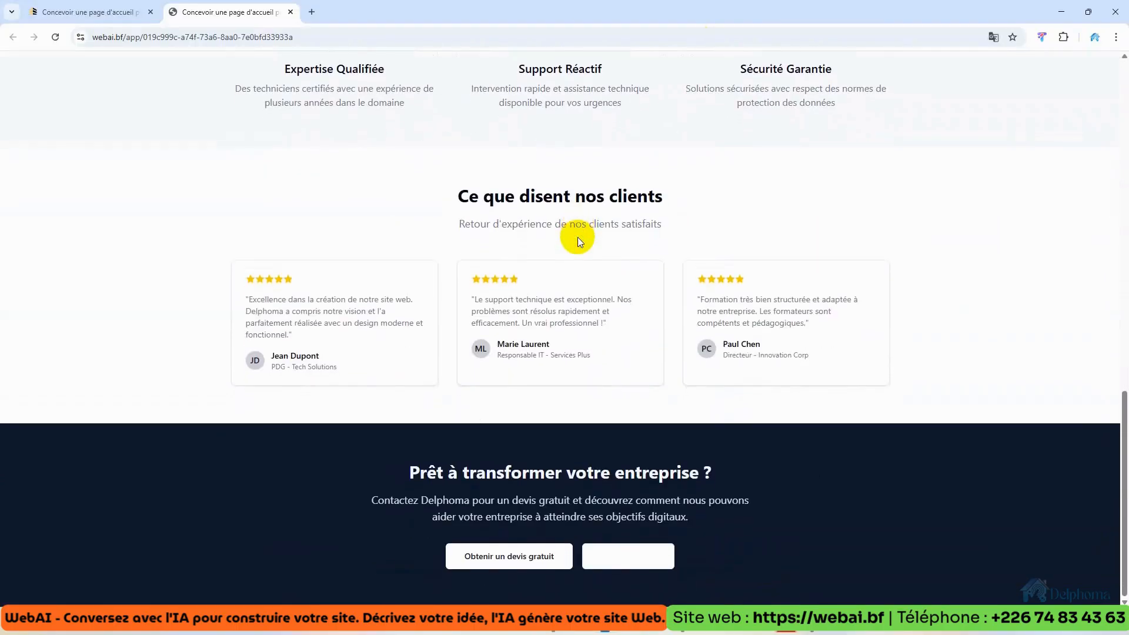
scroll(569, 353, "up", 4)
scroll(562, 357, "up", 10)
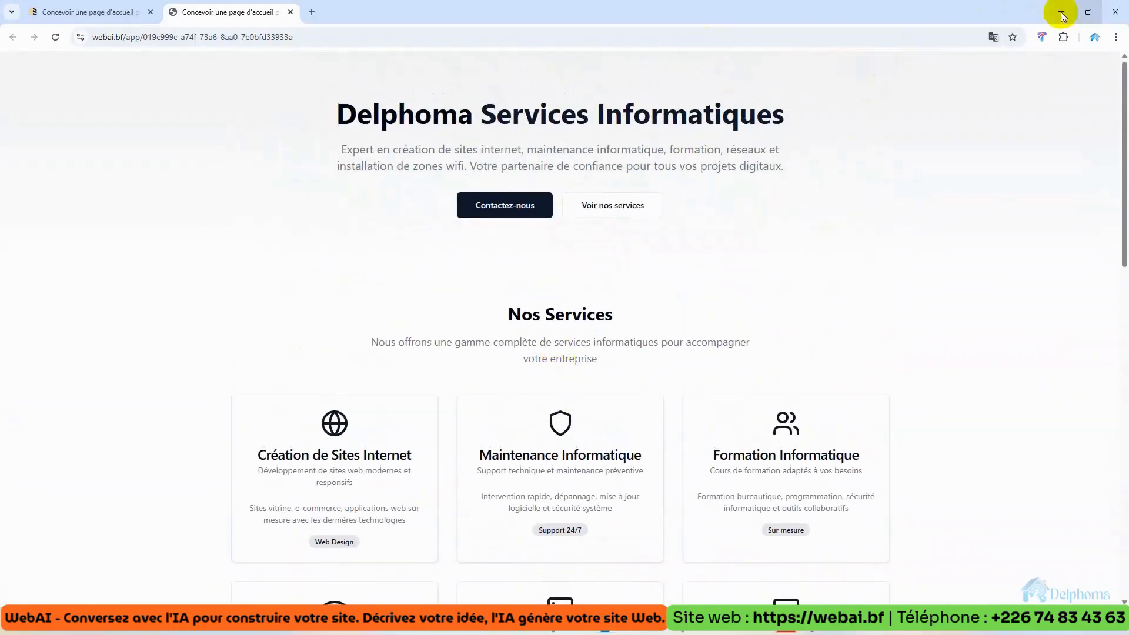
left_click(65, 16)
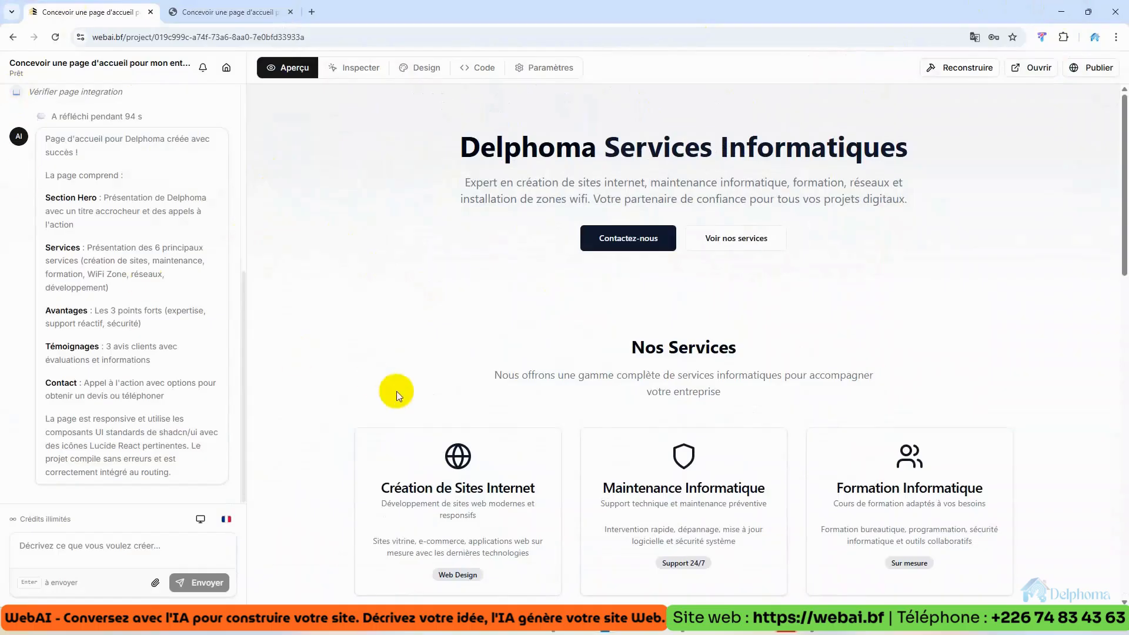
- Write the chat prompt "Mettre en place un formulaire de contact" without sending it yet
scroll(496, 410, "down", 7)
scroll(495, 410, "down", 4)
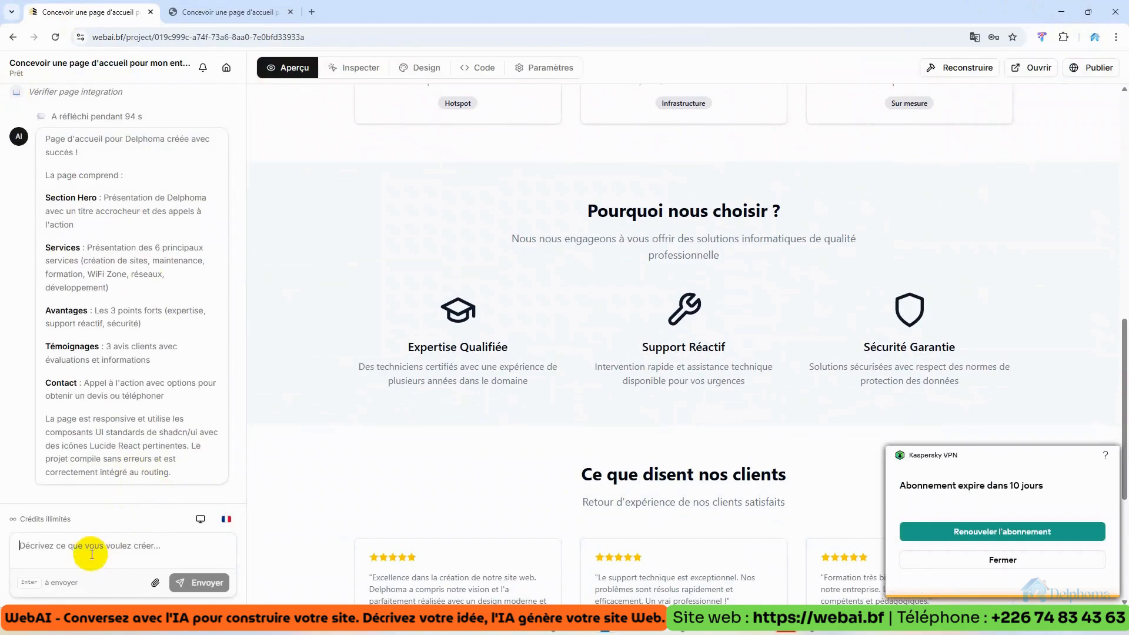
type("Mettre ")
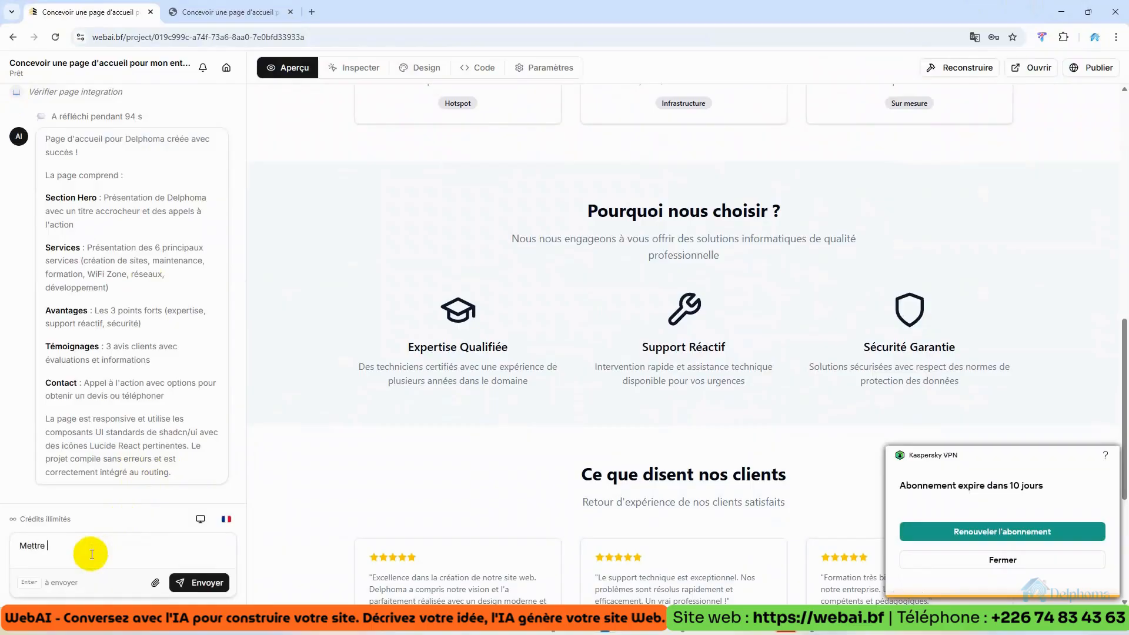
type("en place un formulaire de contact")
- Review the homepage preview from the hero through services, advantages, testimonials and closing contact section, and dismiss the Kaspersky VPN notification
scroll(519, 406, "up", 12)
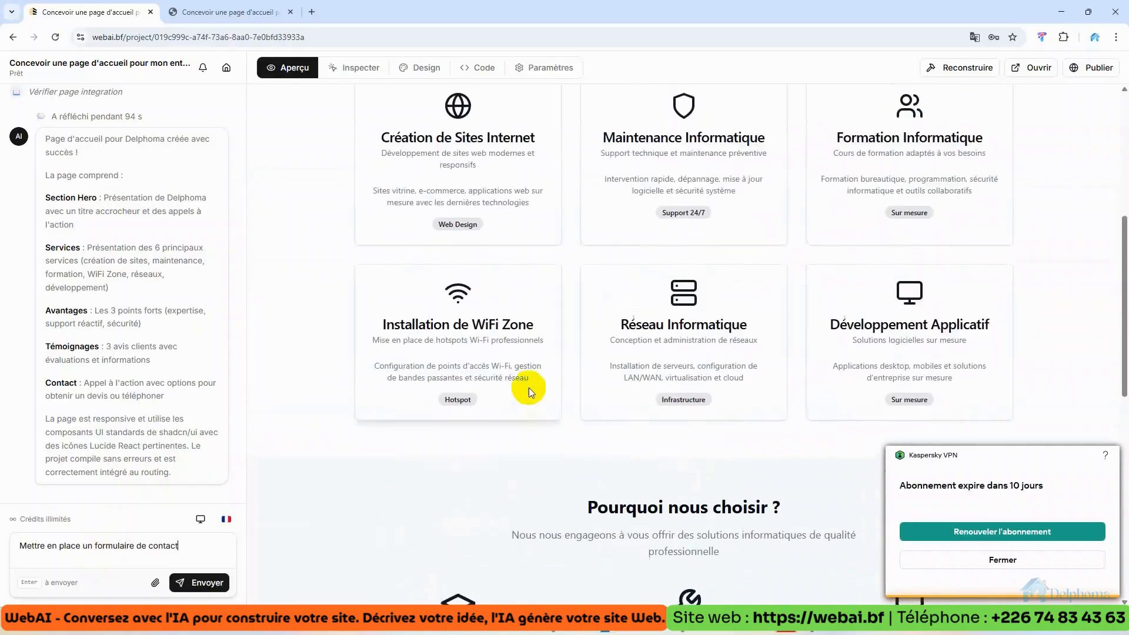
scroll(732, 249, "down", 3)
scroll(732, 249, "down", 10)
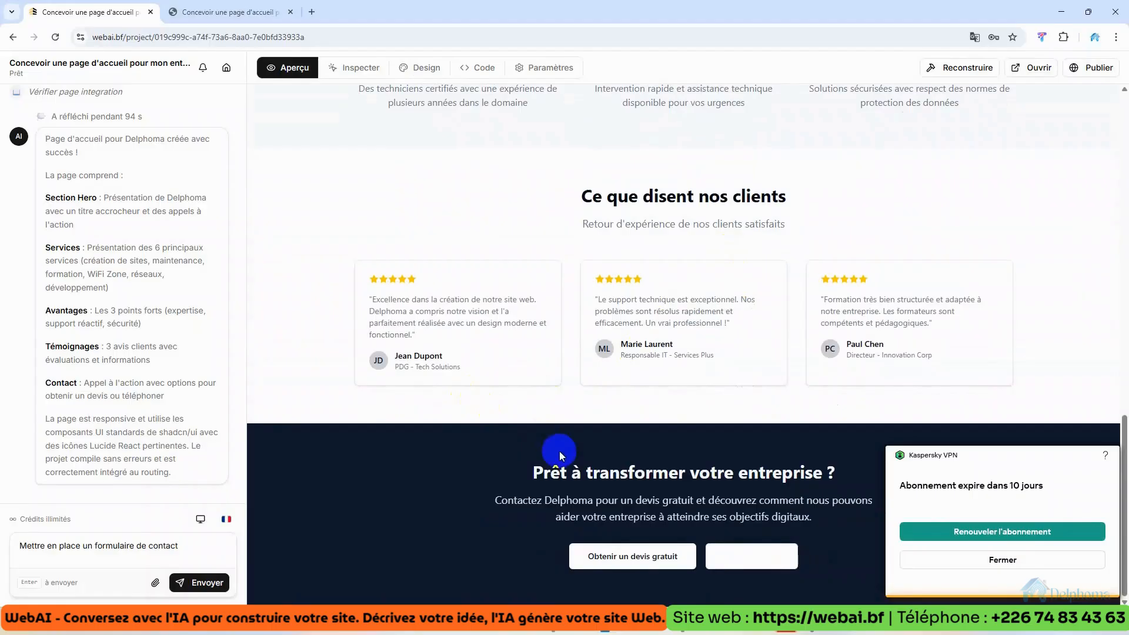
scroll(584, 383, "up", 4)
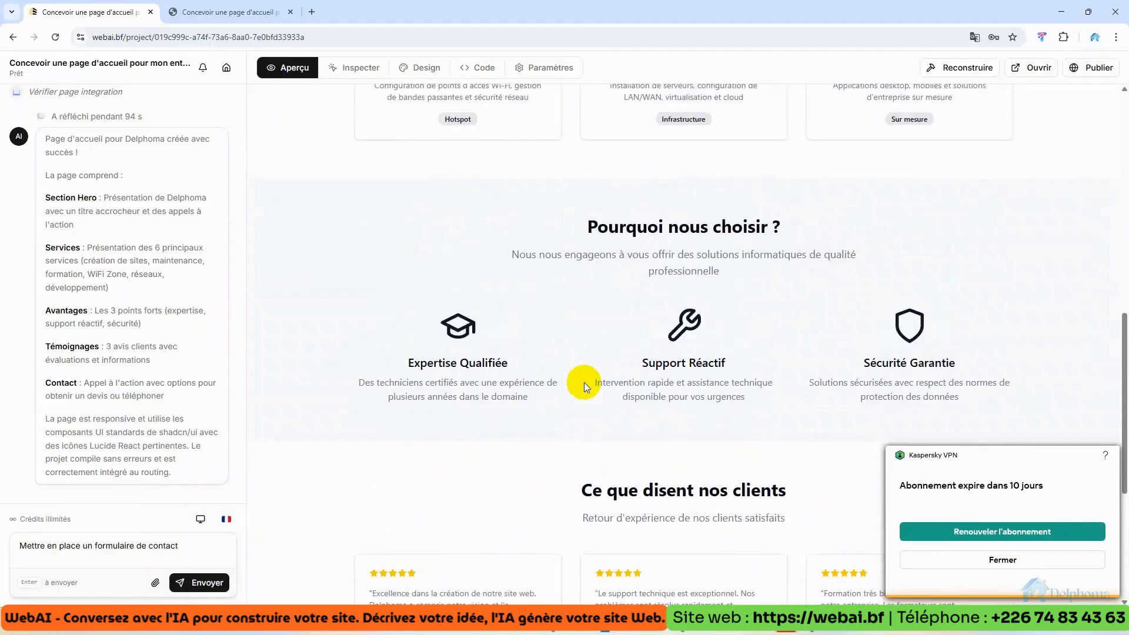
scroll(584, 376, "up", 2)
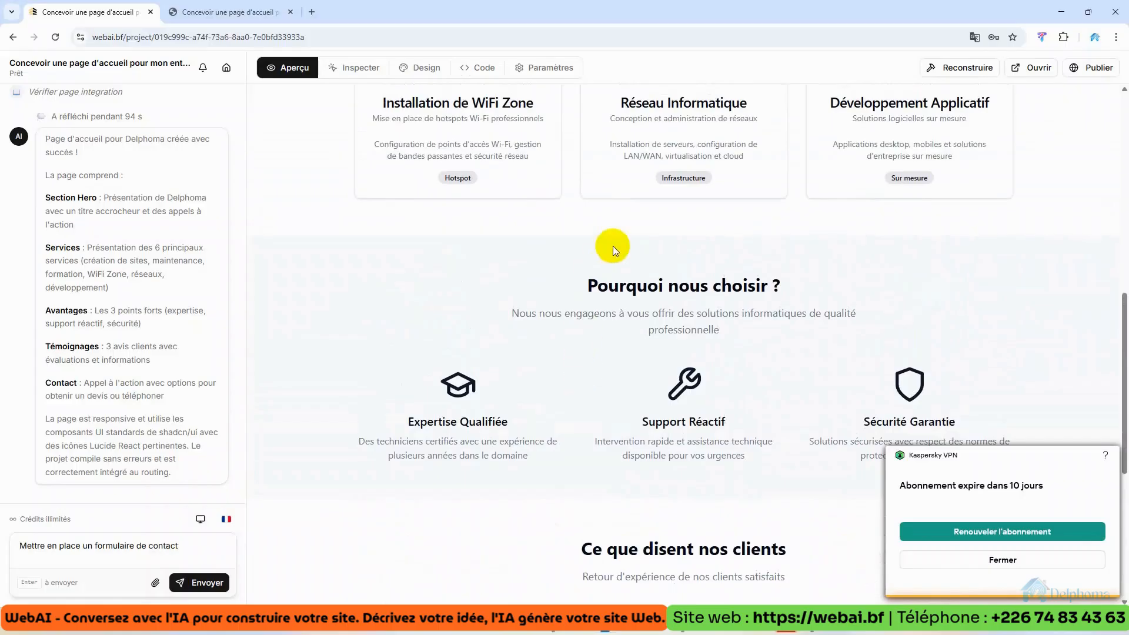
scroll(626, 198, "up", 2)
scroll(627, 198, "up", 6)
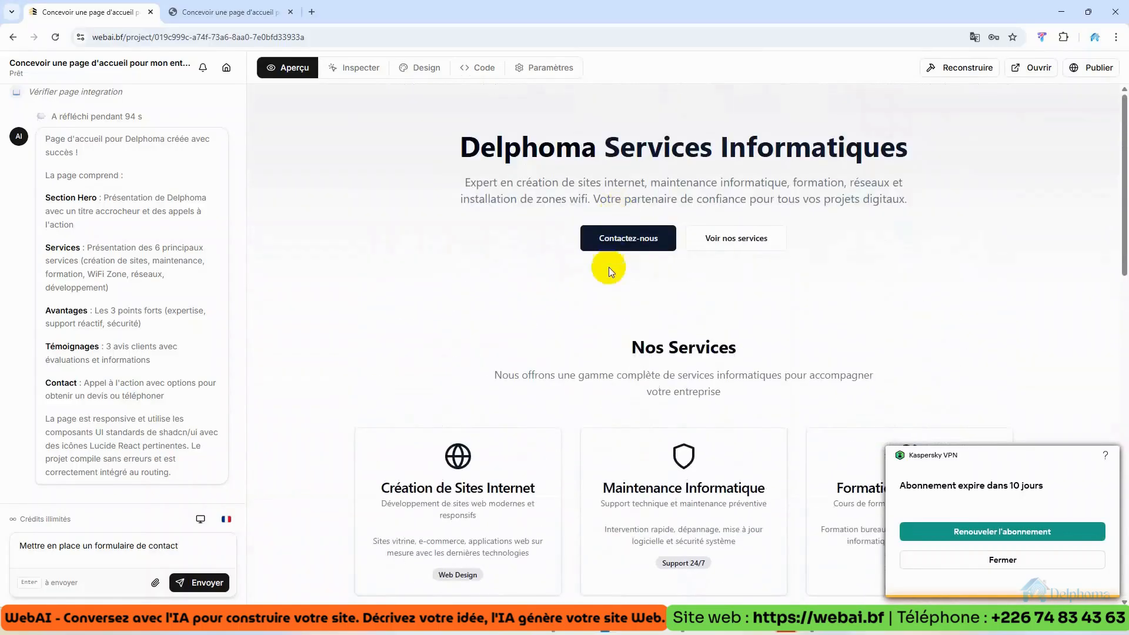
scroll(635, 308, "down", 2)
scroll(704, 390, "down", 2)
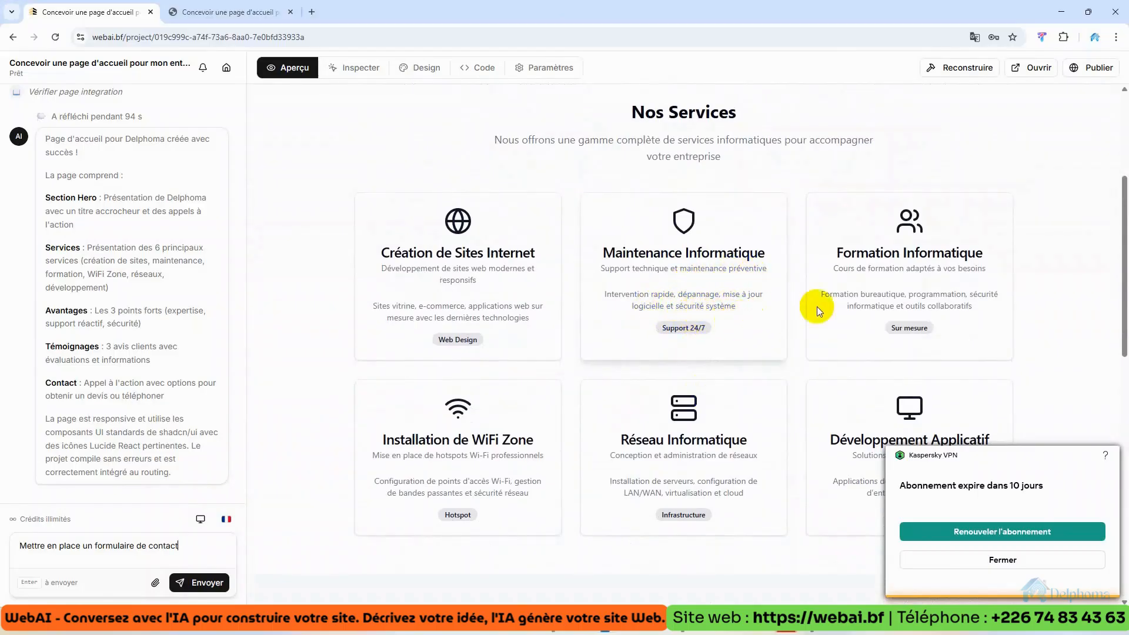
scroll(802, 401, "down", 6)
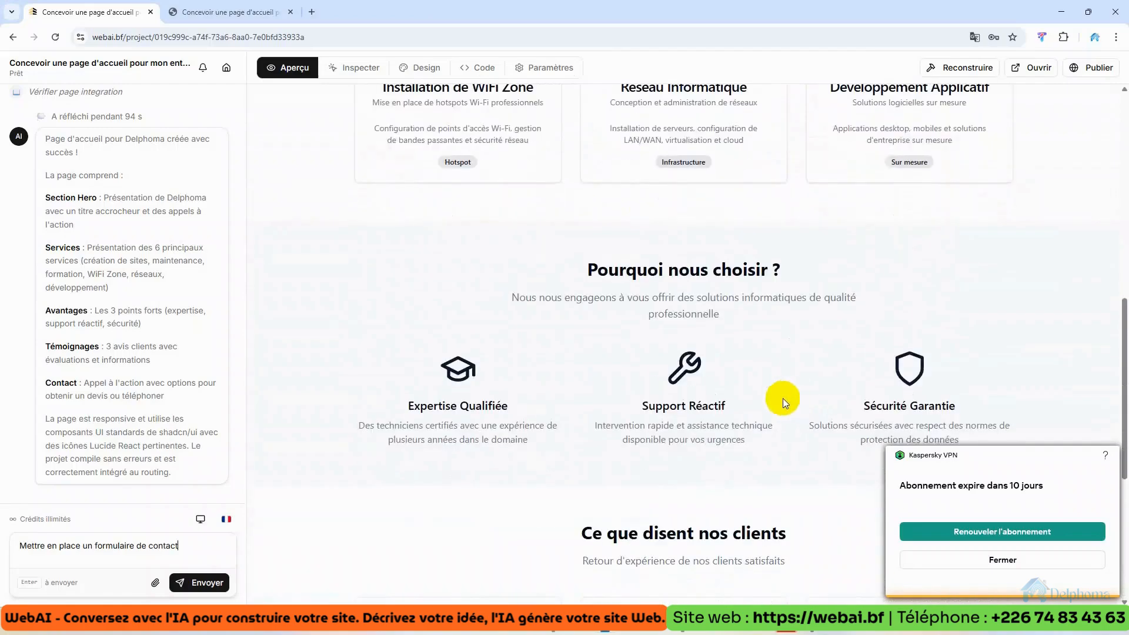
scroll(781, 397, "down", 6)
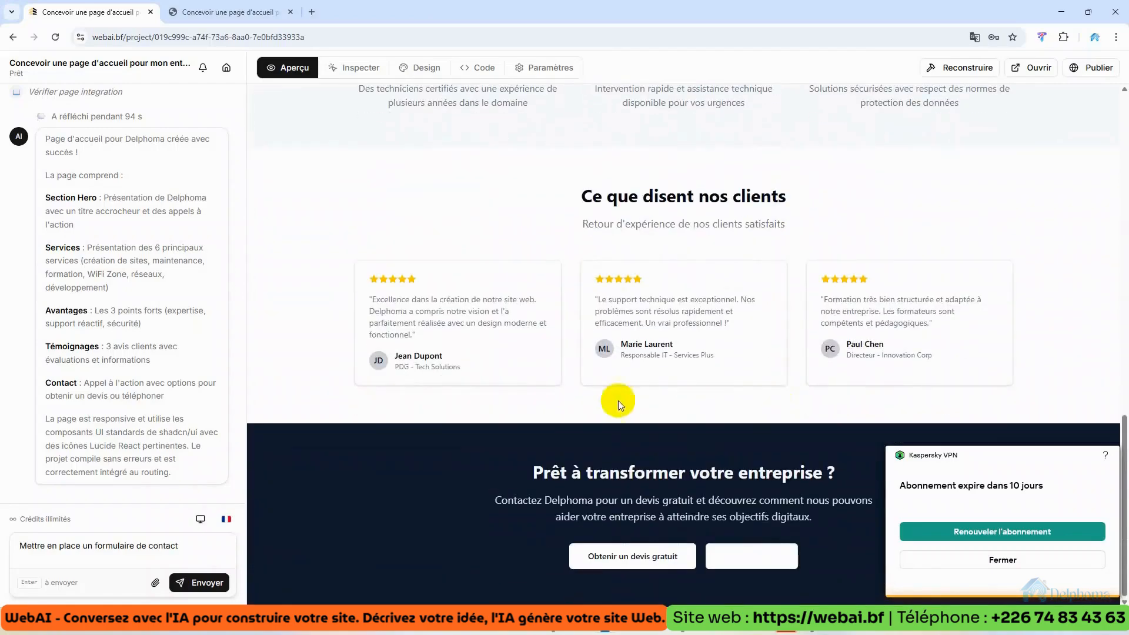
left_click(999, 560)
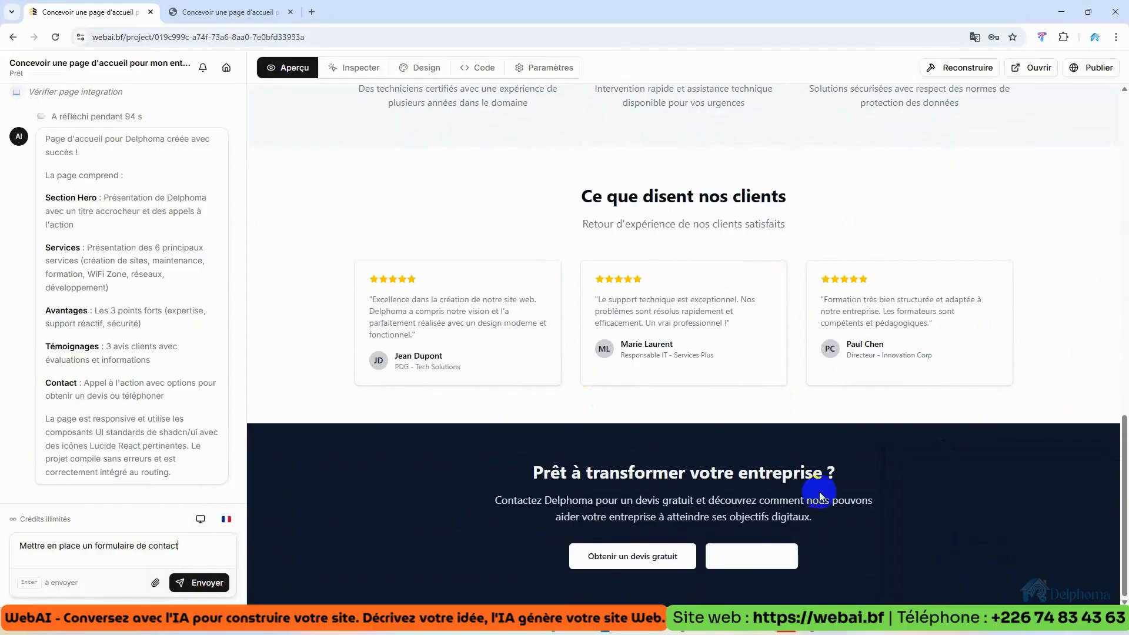
scroll(415, 324, "up", 1)
scroll(376, 353, "up", 3)
scroll(337, 375, "down", 3)
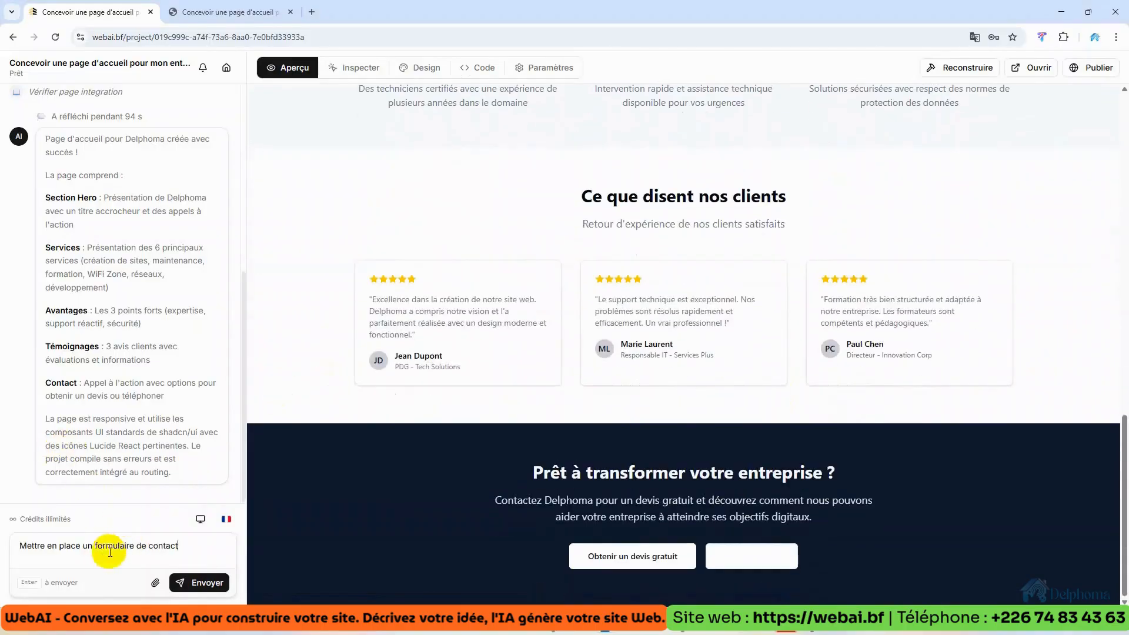
- Send the contact form request to the AI and follow its build progress in the chat while viewing the preview
left_click(192, 583)
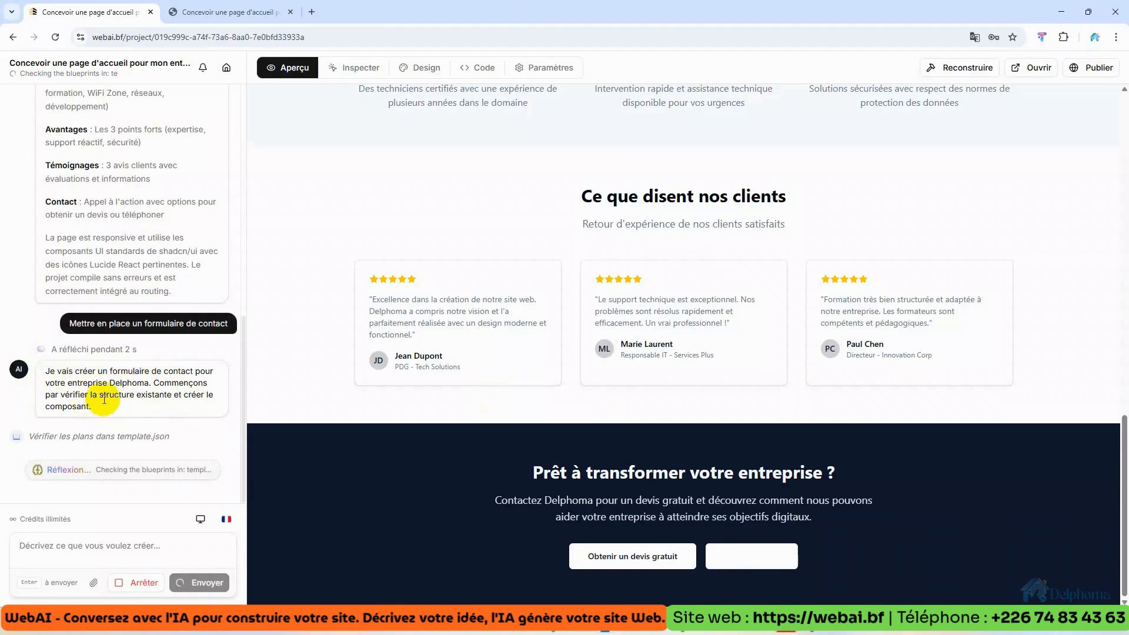
scroll(457, 450, "up", 4)
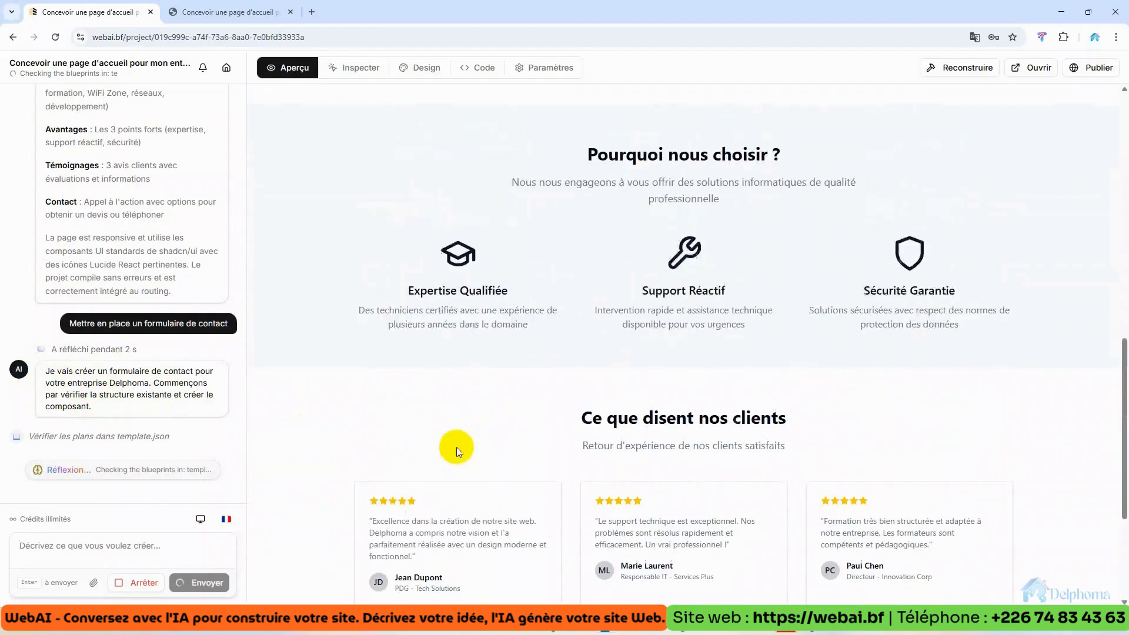
scroll(456, 447, "up", 15)
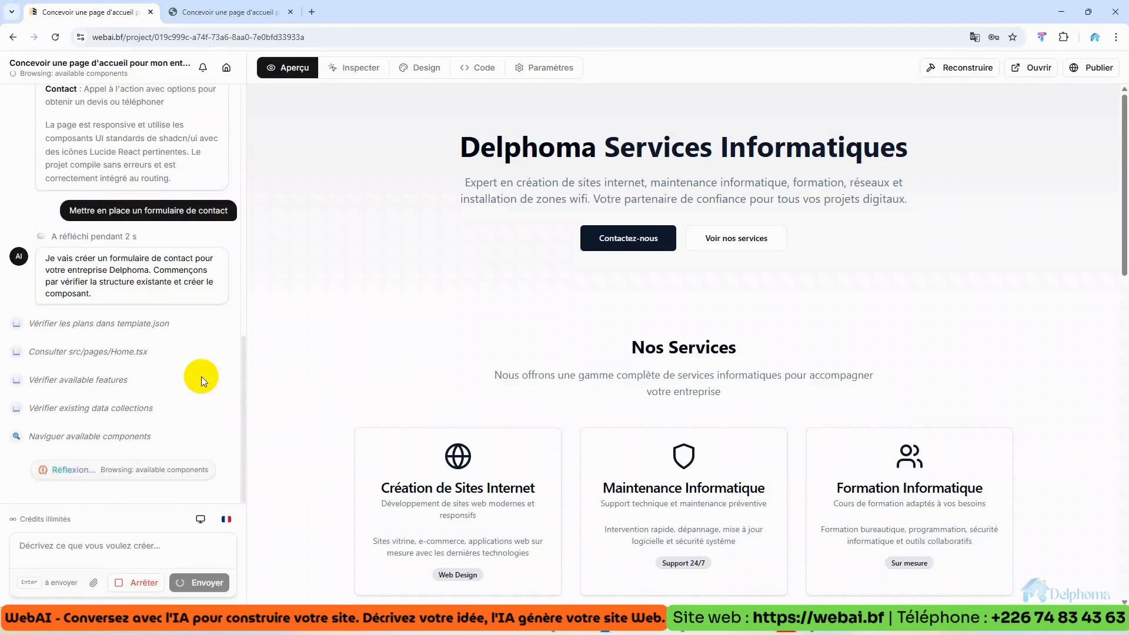
scroll(442, 427, "down", 5)
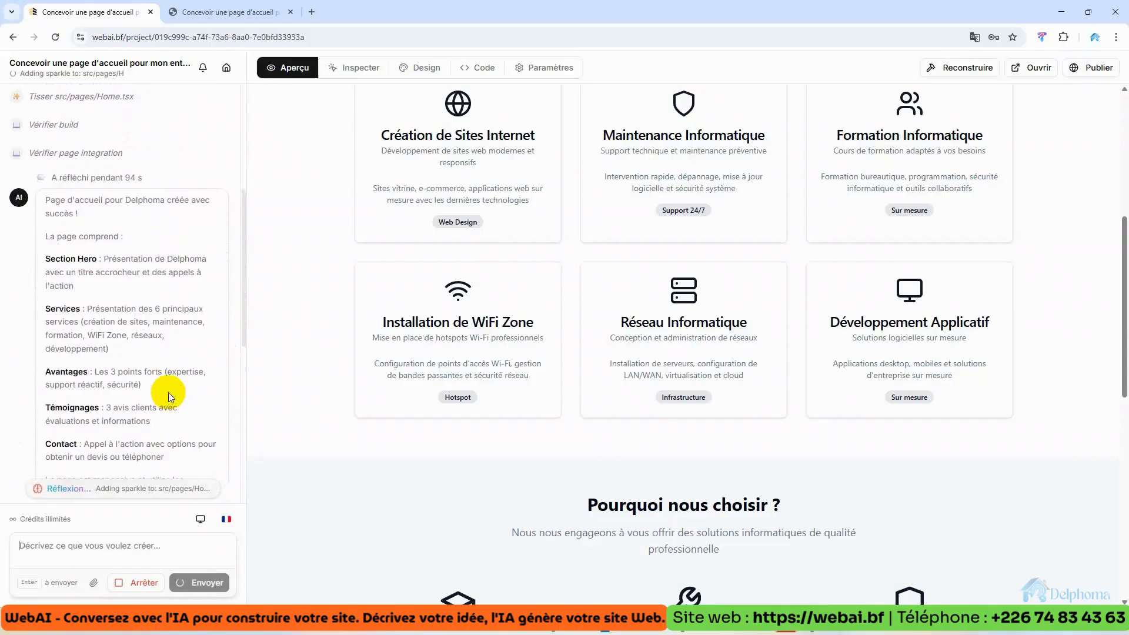
scroll(169, 391, "down", 7)
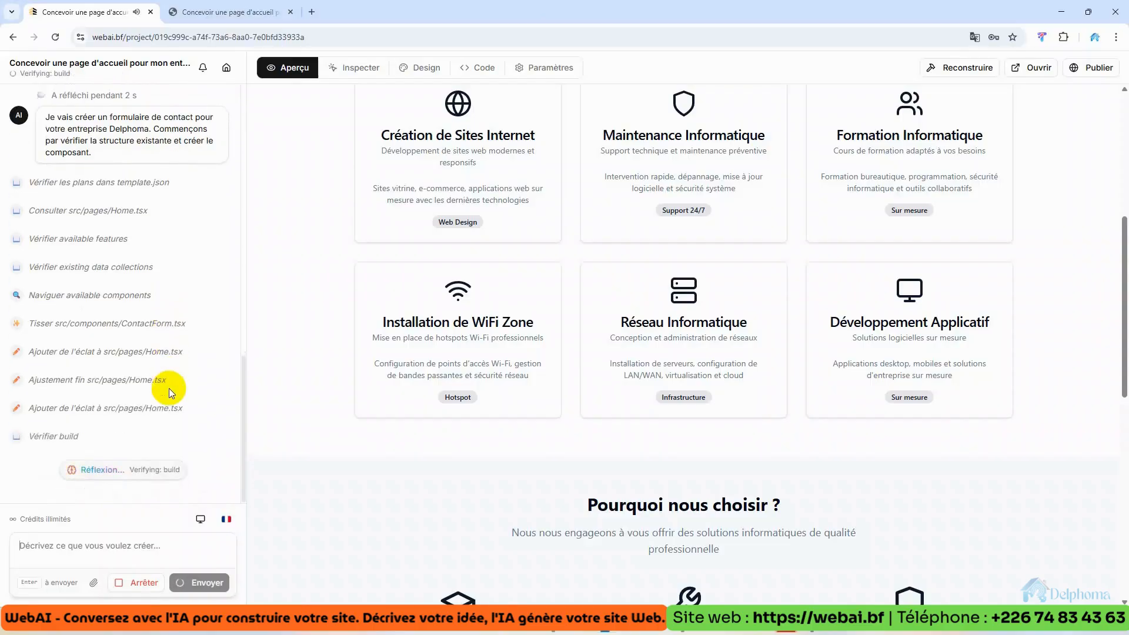
left_click(31, 439)
mouse_move(32, 439)
left_mouse_down()
mouse_move(79, 436)
mouse_move(28, 440)
left_mouse_up()
left_click(79, 436)
left_click(91, 435)
scroll(768, 562, "down", 5)
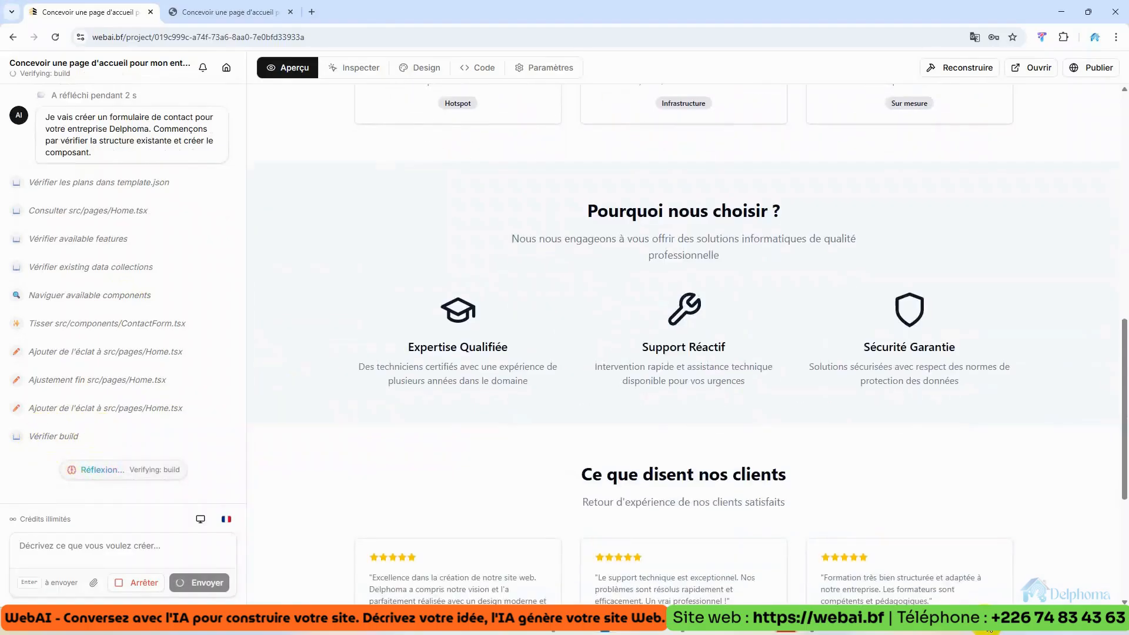
scroll(614, 302, "down", 3)
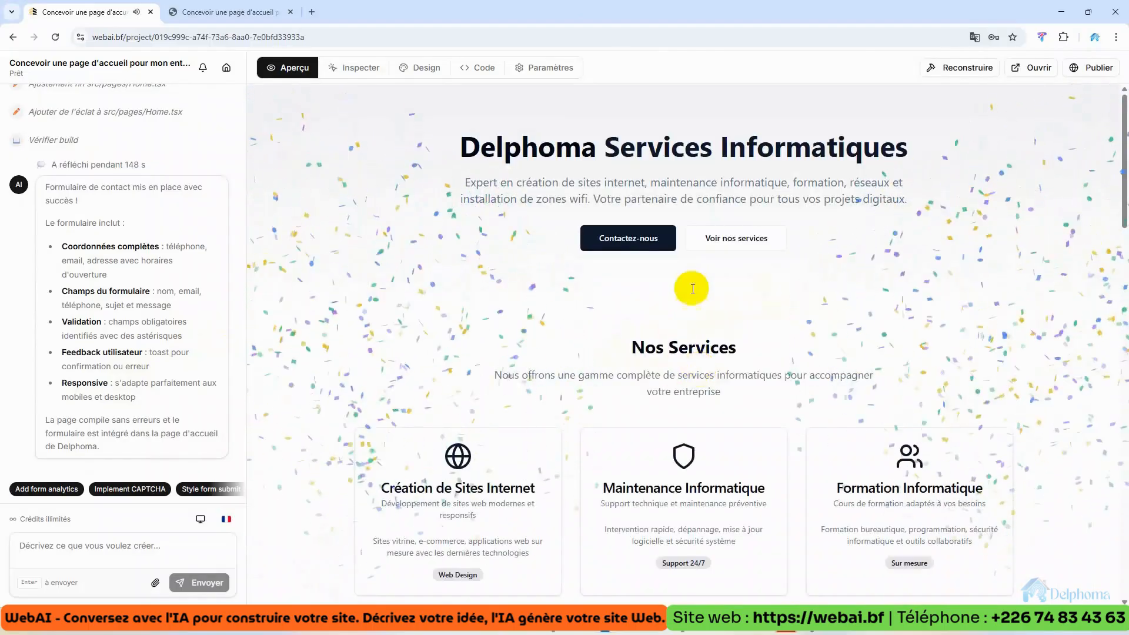
- Examine the new "Contactez Delphoma" section with its contact details and message form in the preview, dismissing the WhatsApp notification
scroll(693, 286, "down", 9)
scroll(693, 286, "down", 15)
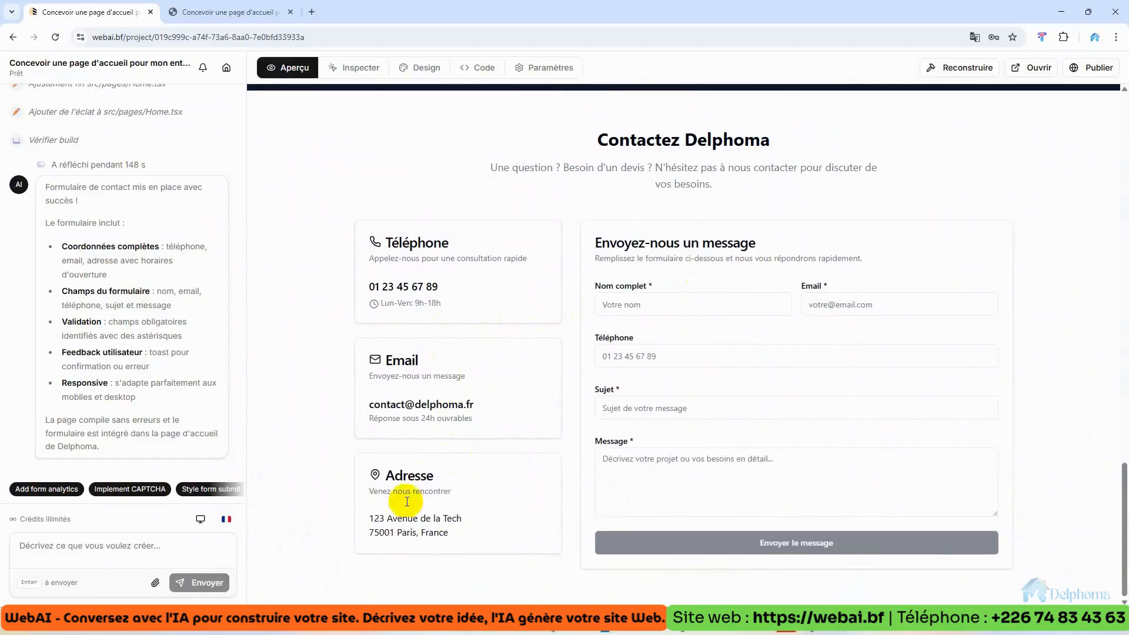
scroll(680, 410, "up", 5)
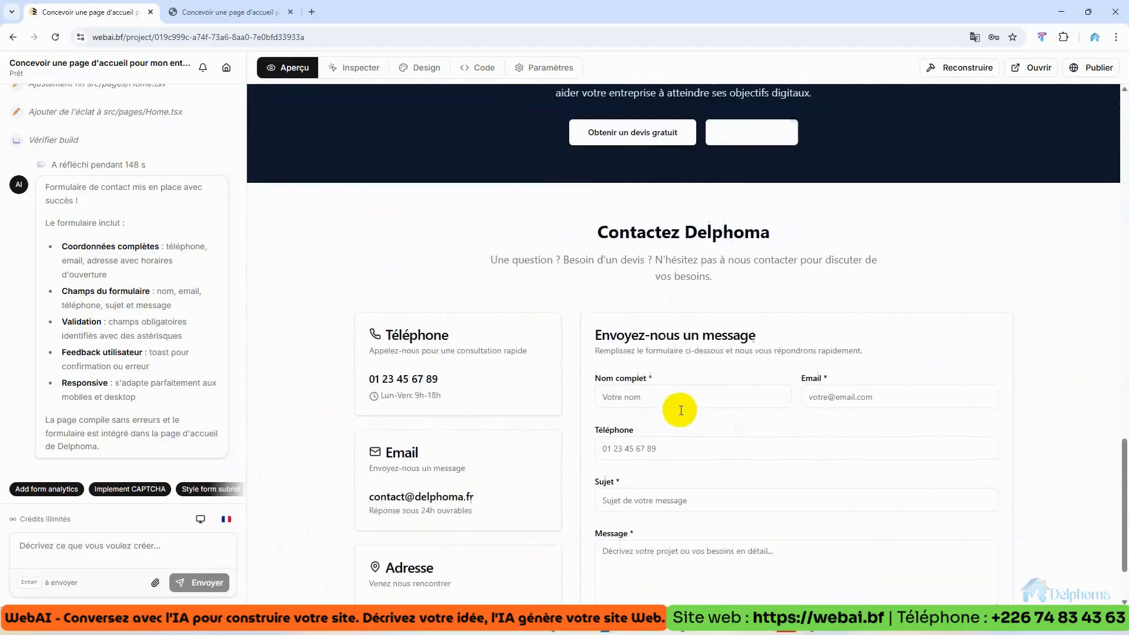
scroll(733, 467, "down", 5)
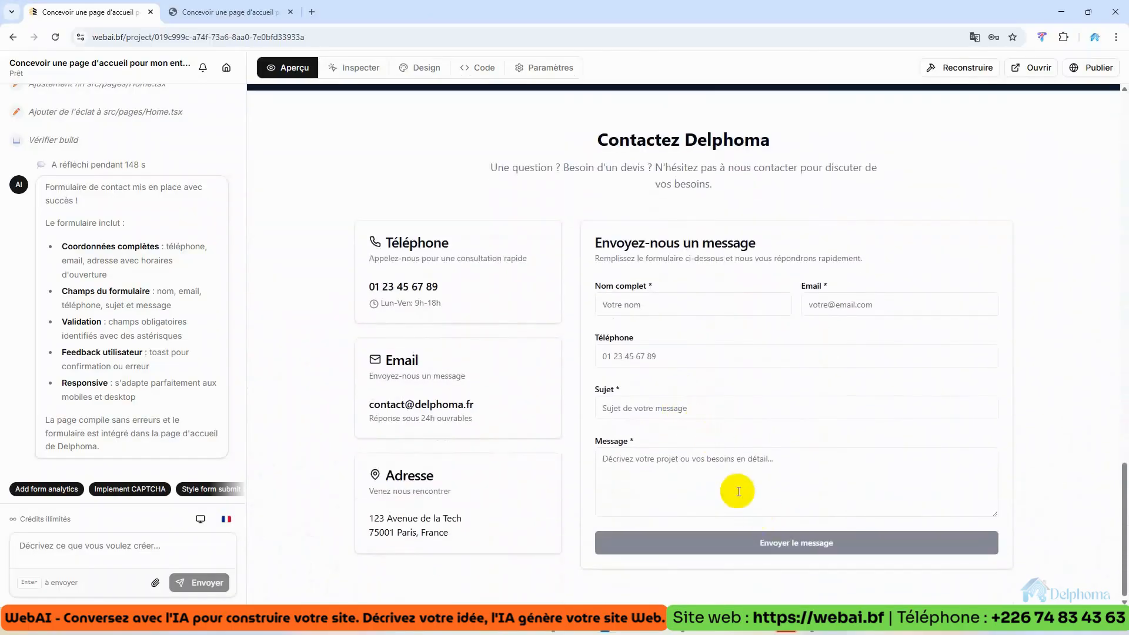
scroll(755, 449, "up", 2)
scroll(759, 450, "up", 3)
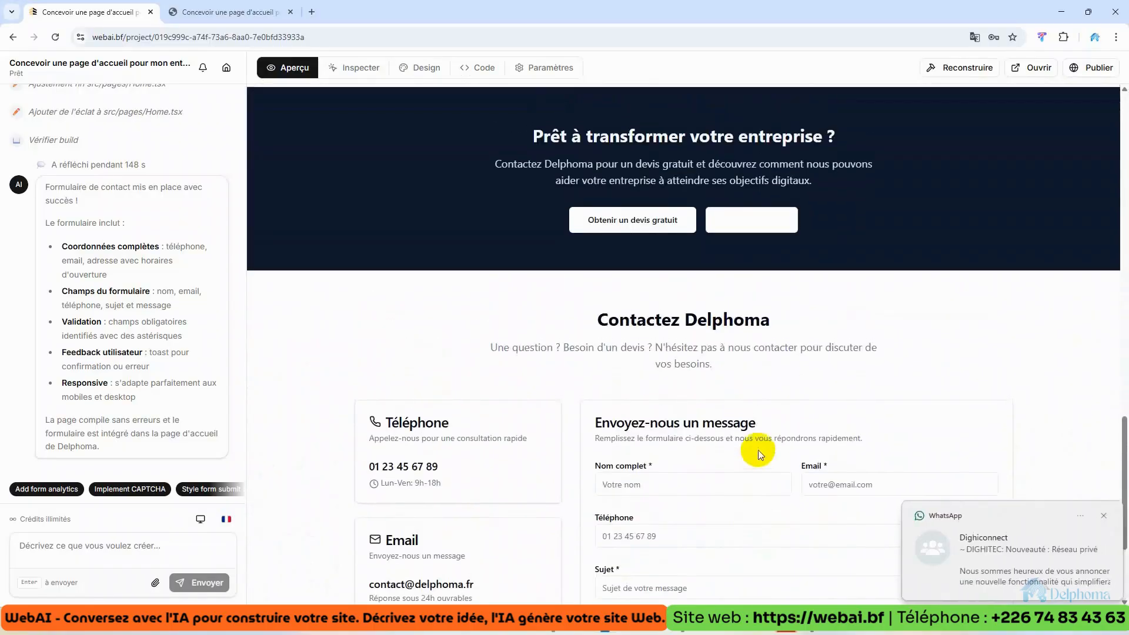
left_click(1102, 516)
scroll(612, 442, "down", 5)
scroll(391, 194, "up", 7)
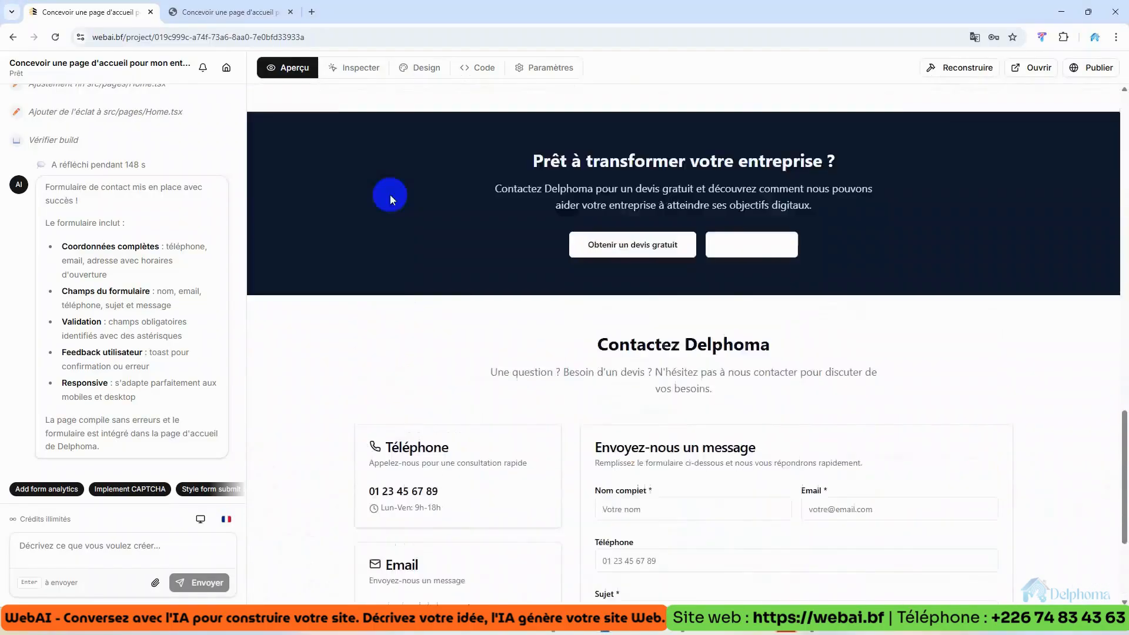
- Reload the full-page site in its own tab, inspect the contact form and other sections there, and return to the project editor
left_click(229, 11)
scroll(532, 306, "down", 14)
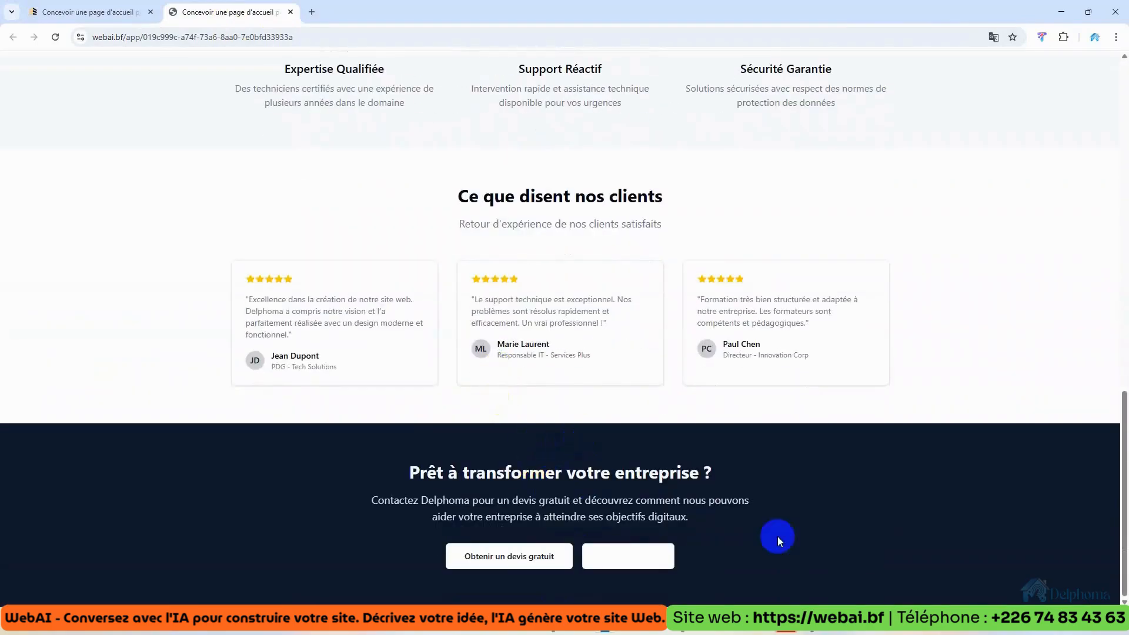
left_click(54, 39)
scroll(739, 395, "down", 7)
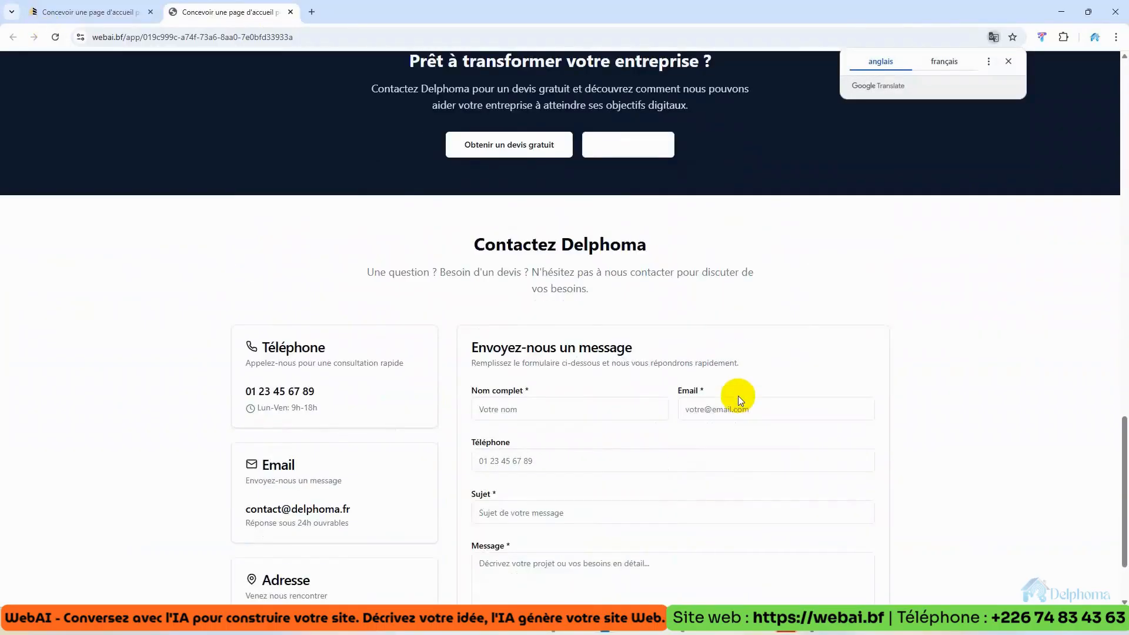
scroll(739, 398, "up", 20)
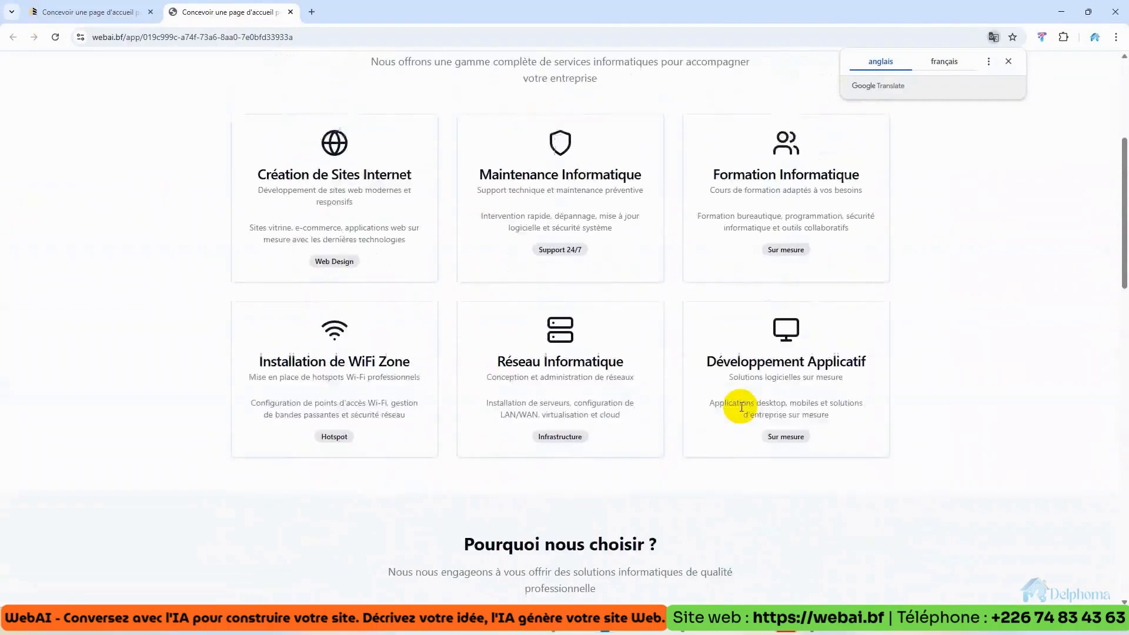
scroll(729, 394, "up", 5)
left_click(83, 12)
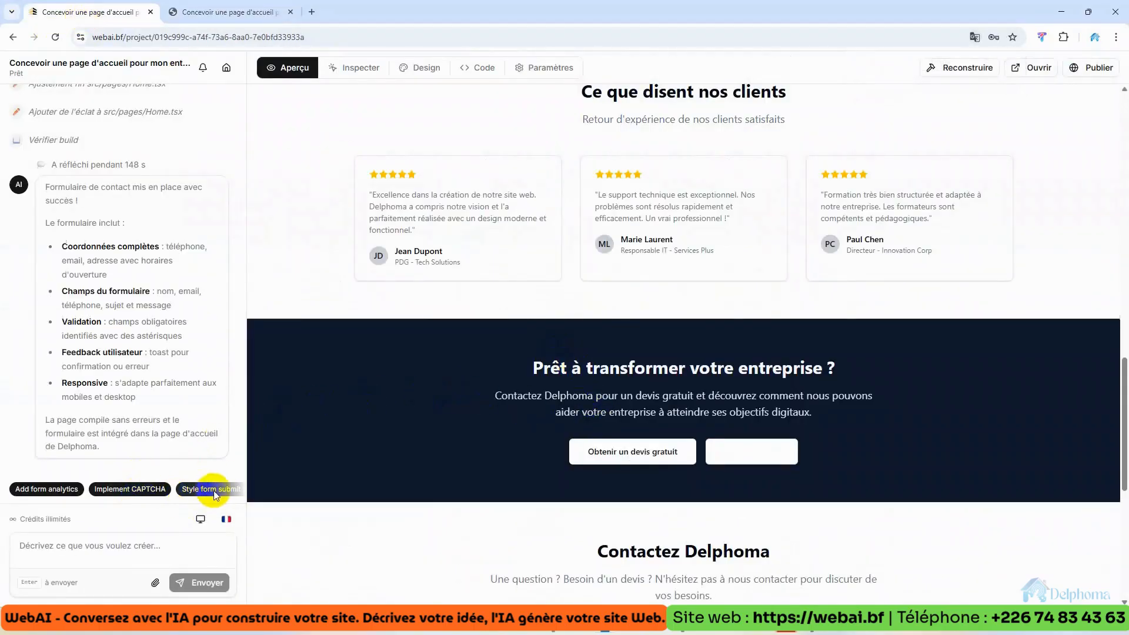
- Ask the AI for a night mode button with the prompt "Un bouton pour faire mode nuit du site" and send it
left_click(104, 555)
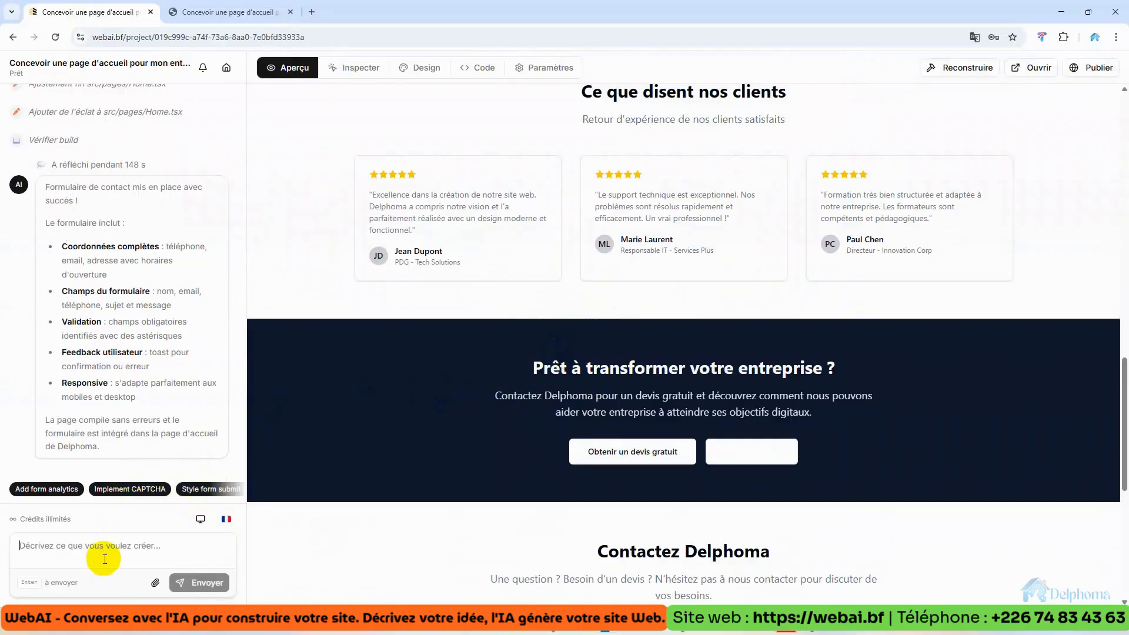
type("Un bouton pou")
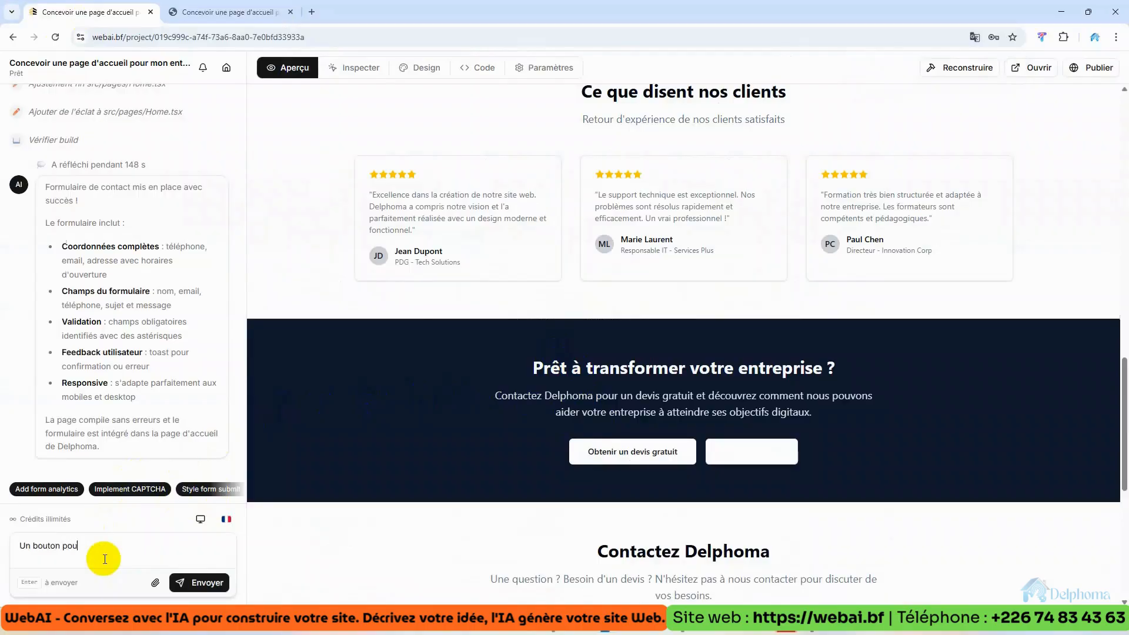
type("r faire mode nuit du site")
scroll(601, 258, "up", 20)
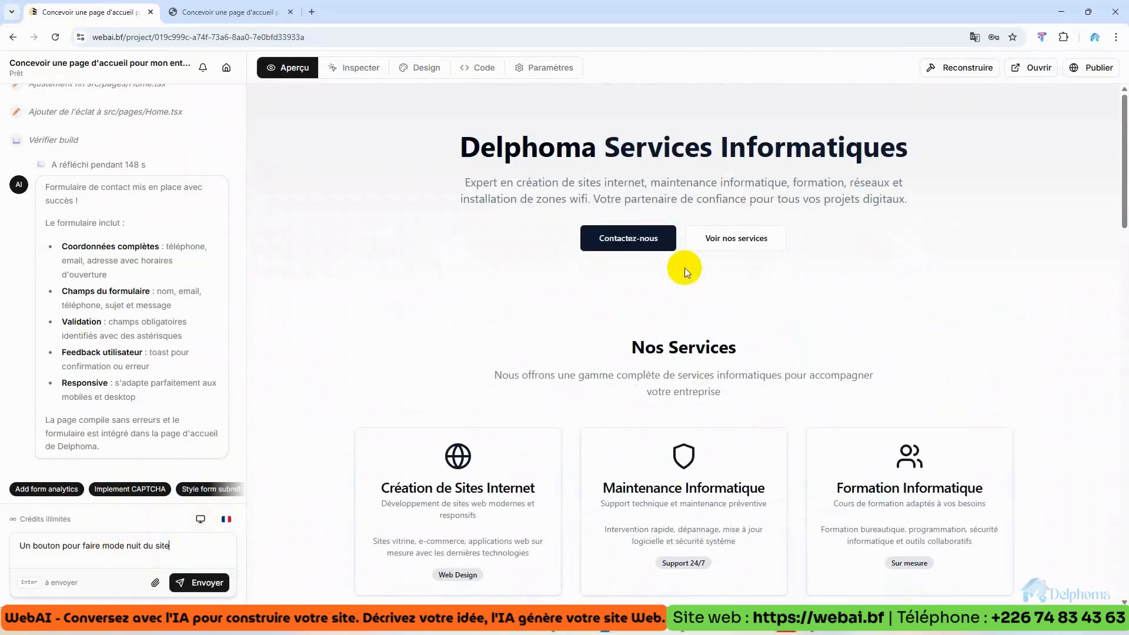
scroll(601, 415, "down", 10)
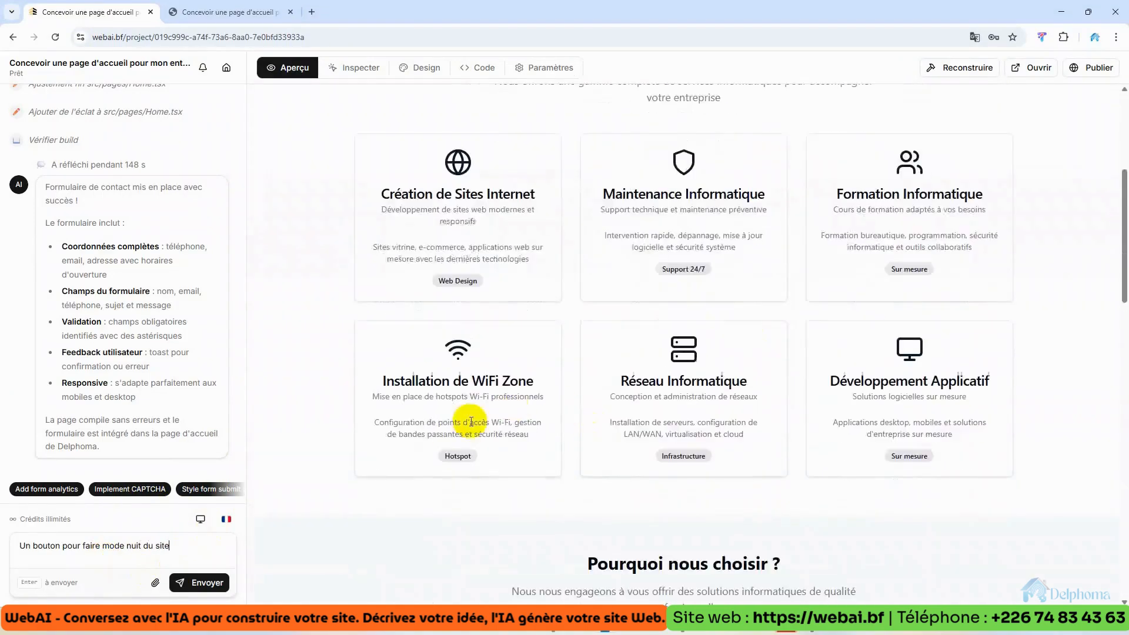
left_click(200, 582)
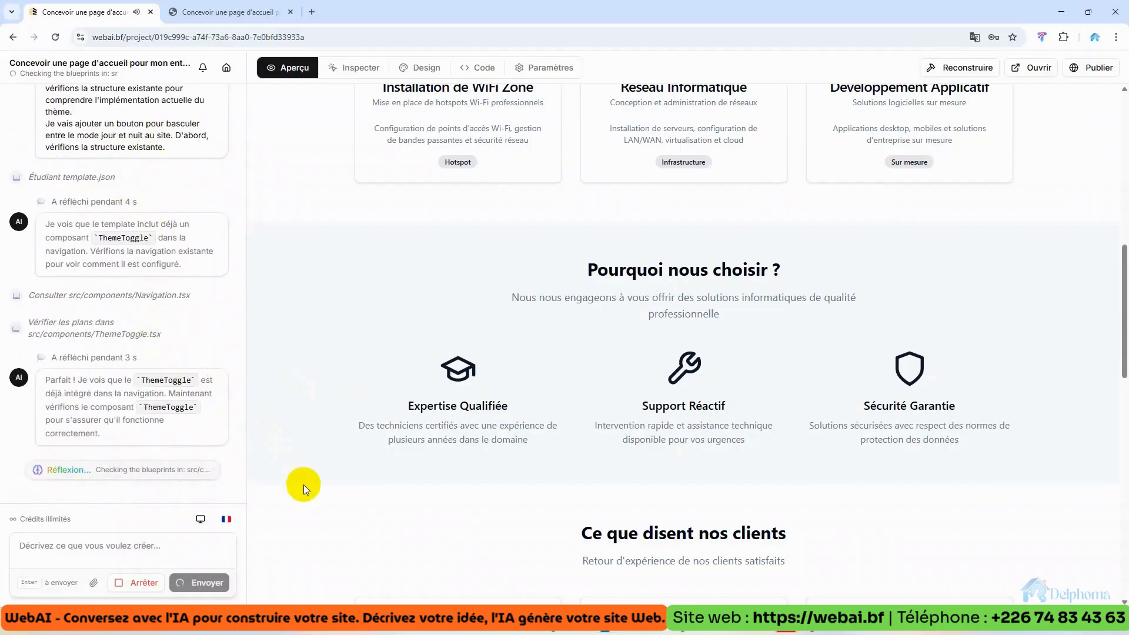
- Check the homepage preview for the requested night mode button, from the main heading through the services to the contact form
scroll(540, 404, "up", 10)
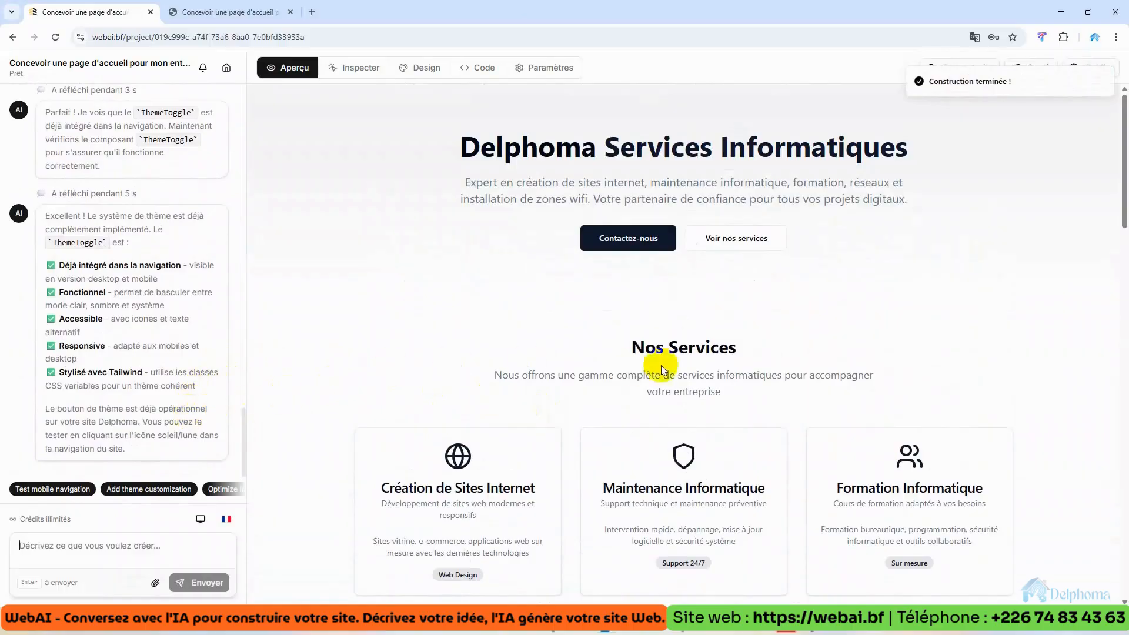
scroll(707, 314, "down", 1)
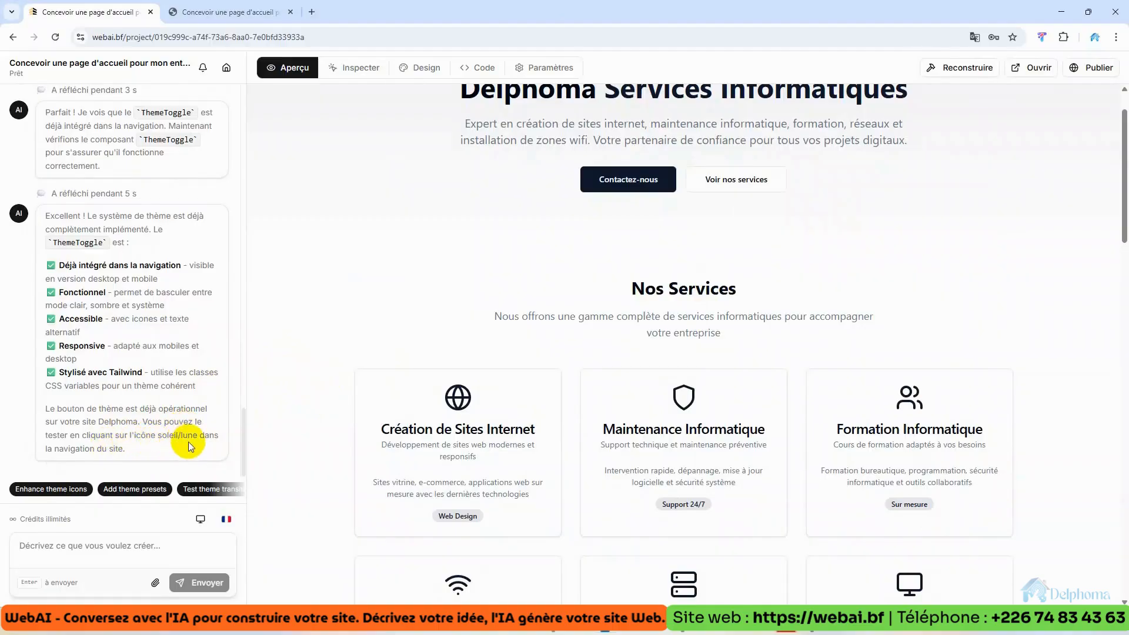
scroll(727, 267, "up", 1)
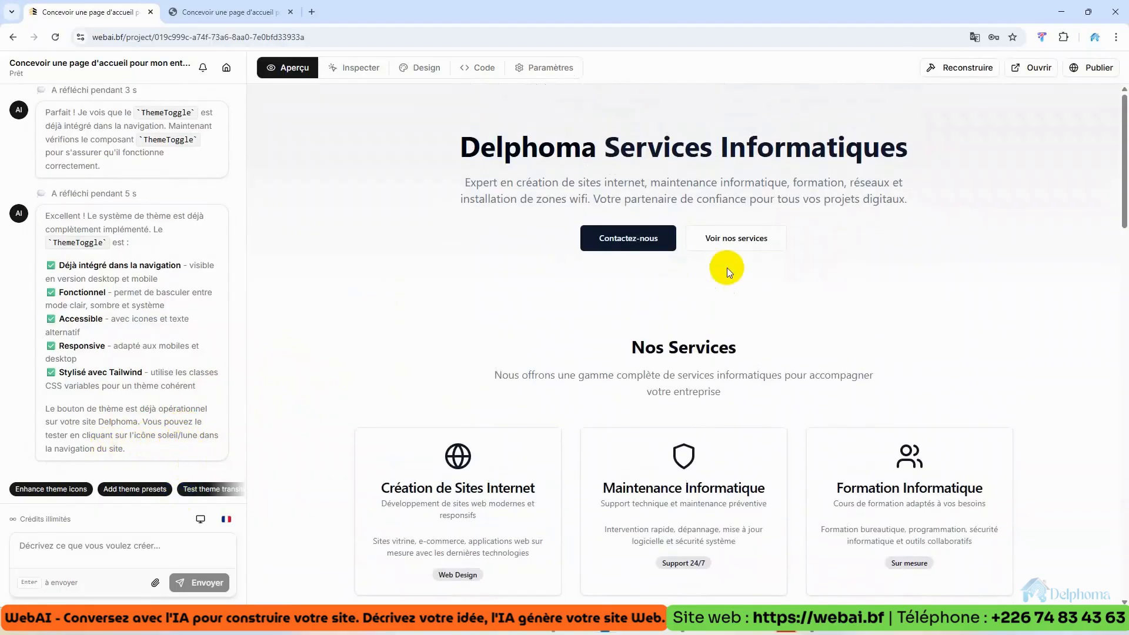
scroll(734, 270, "down", 3)
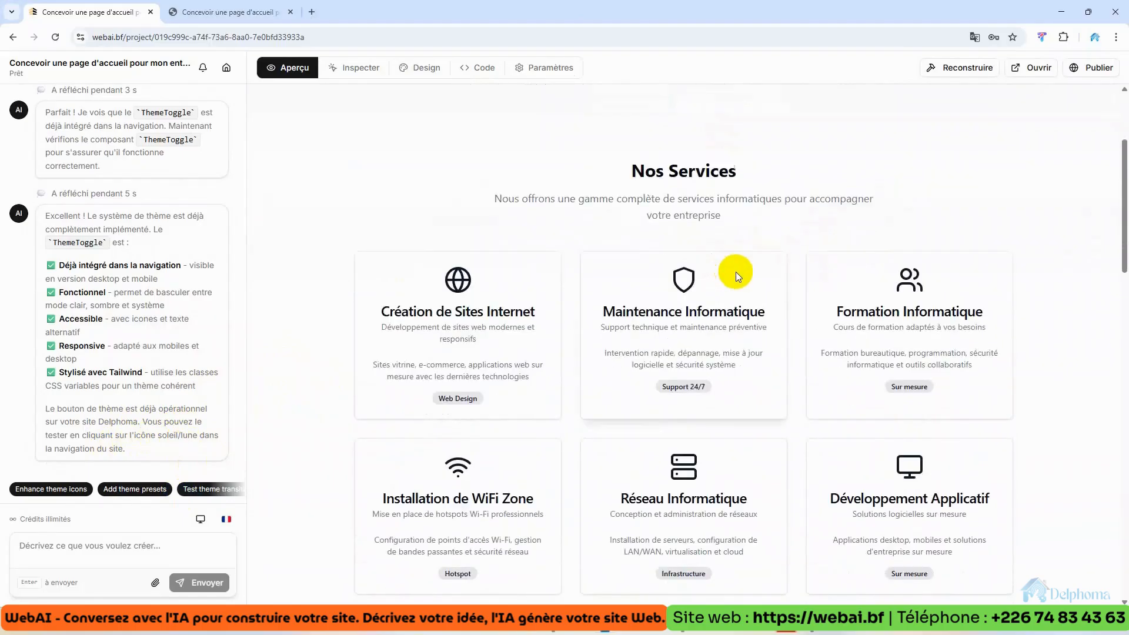
scroll(736, 272, "up", 3)
scroll(735, 272, "down", 15)
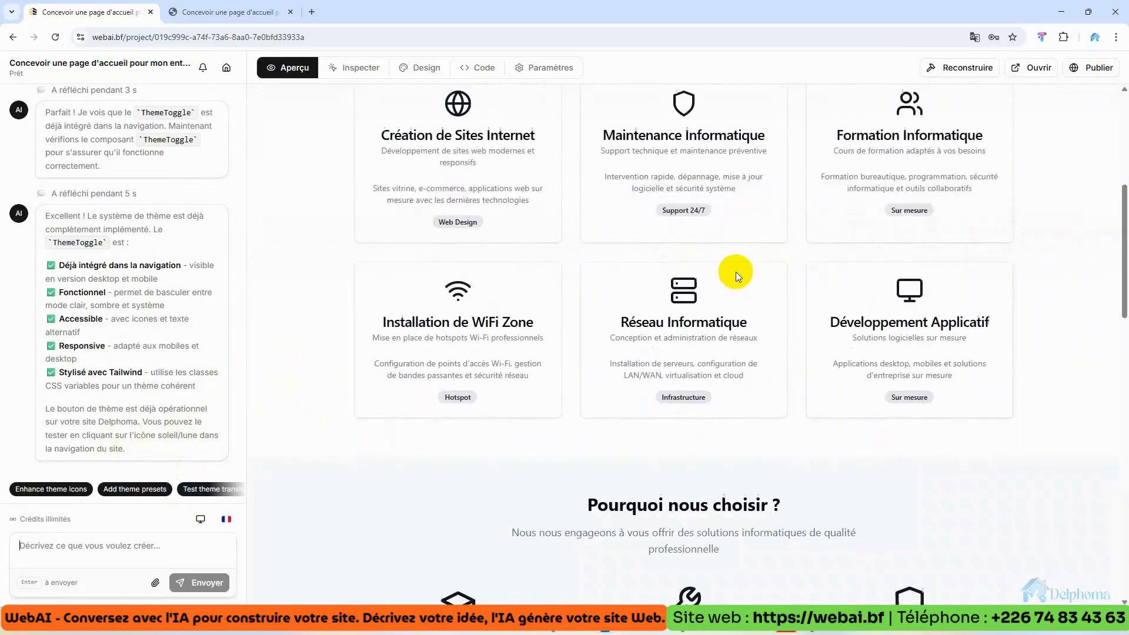
scroll(736, 273, "down", 9)
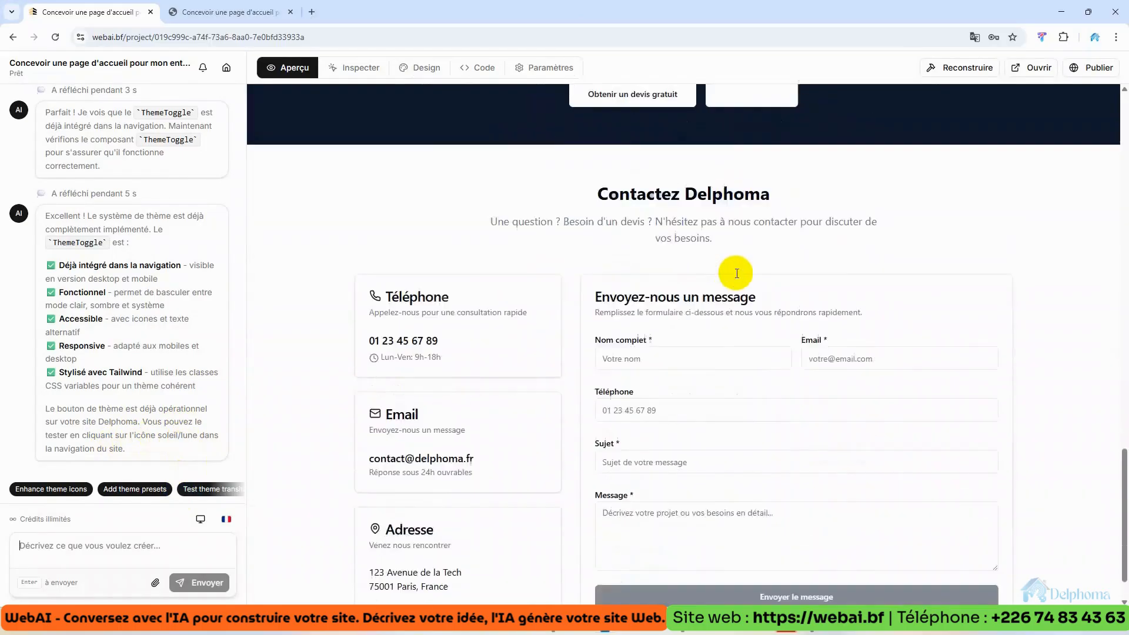
scroll(735, 273, "up", 8)
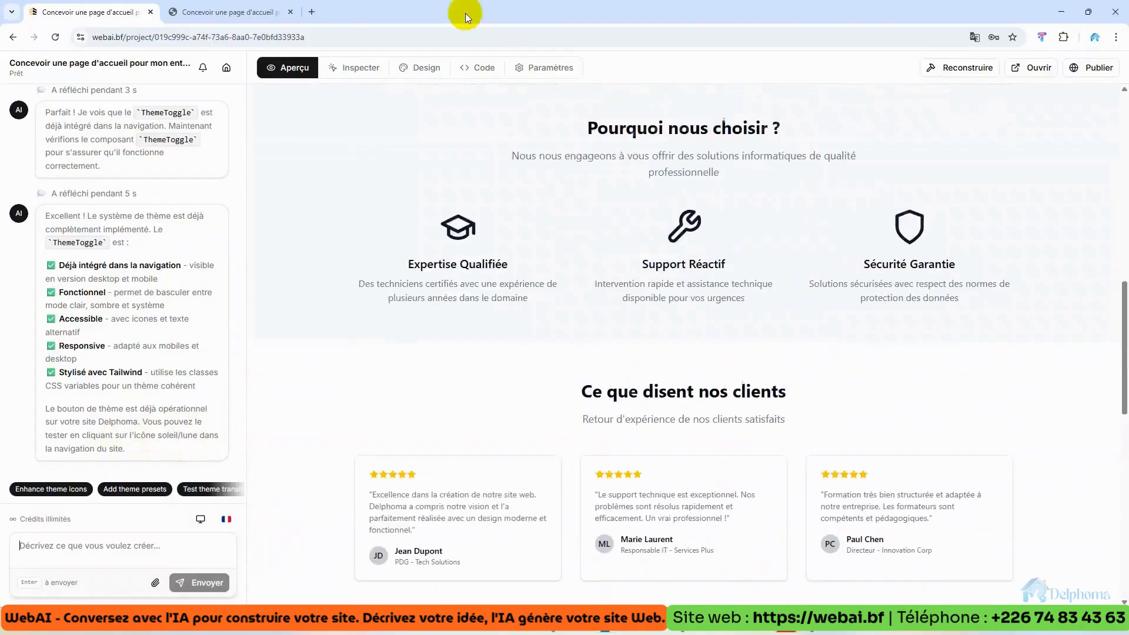
- Reload the full-page site in its own tab, check its sections for the night mode button, and return to the project editor
left_click(231, 18)
left_click(53, 39)
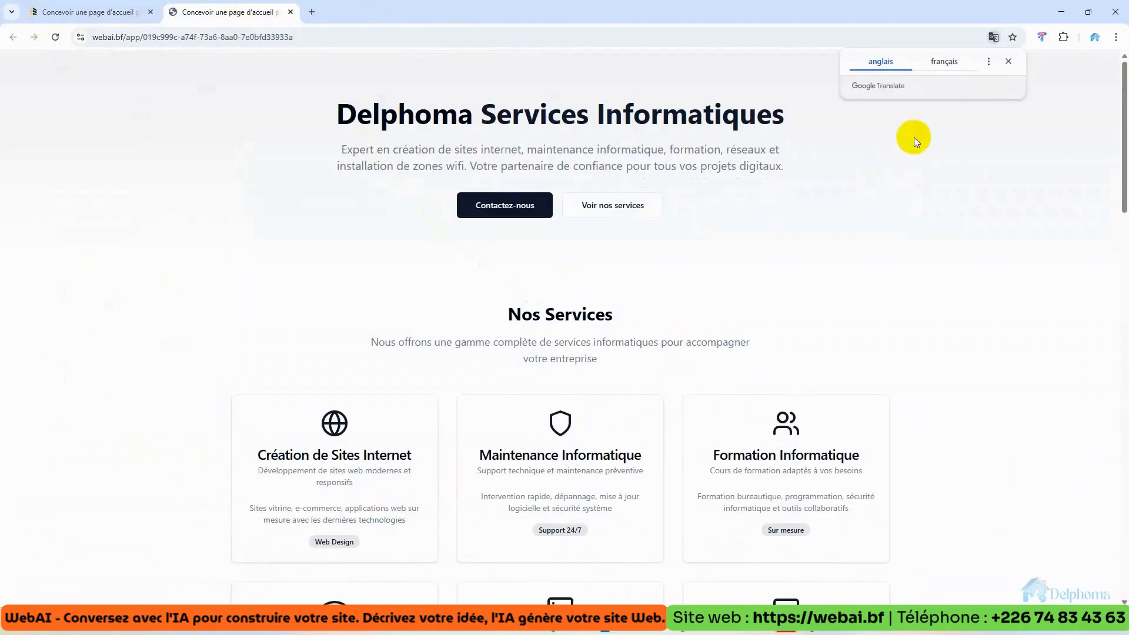
left_click(1008, 69)
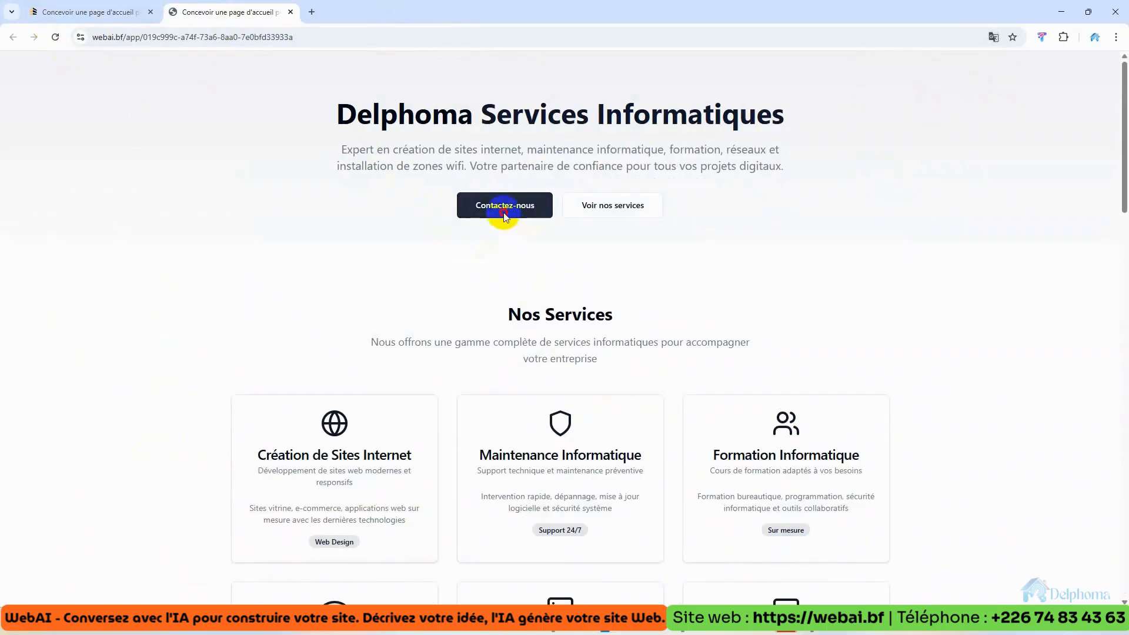
scroll(644, 325, "down", 20)
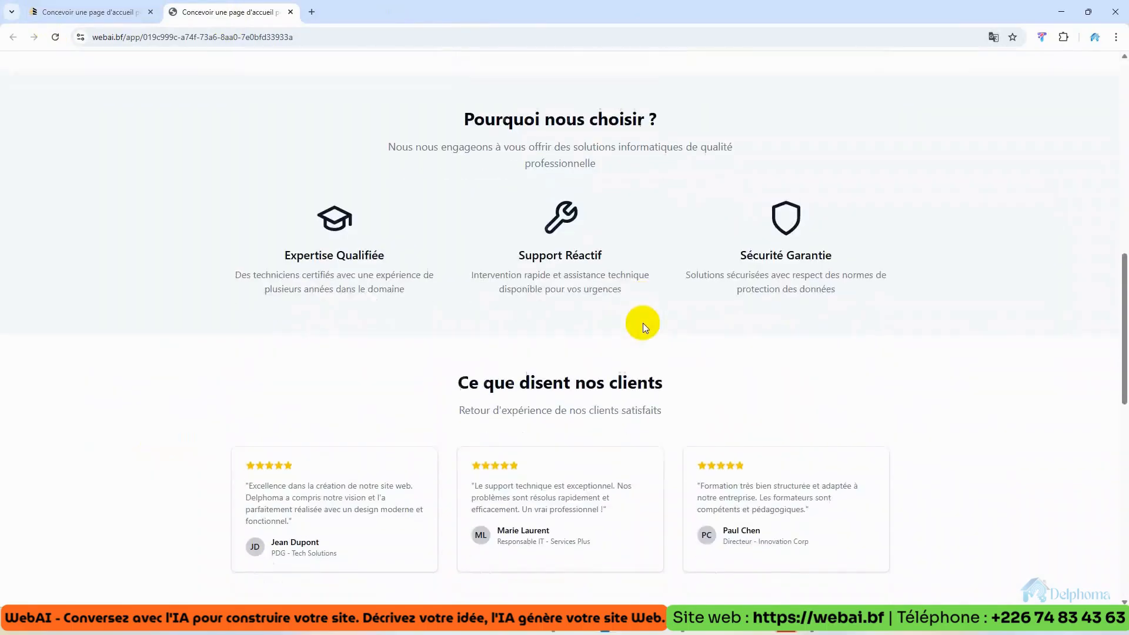
scroll(644, 325, "up", 3)
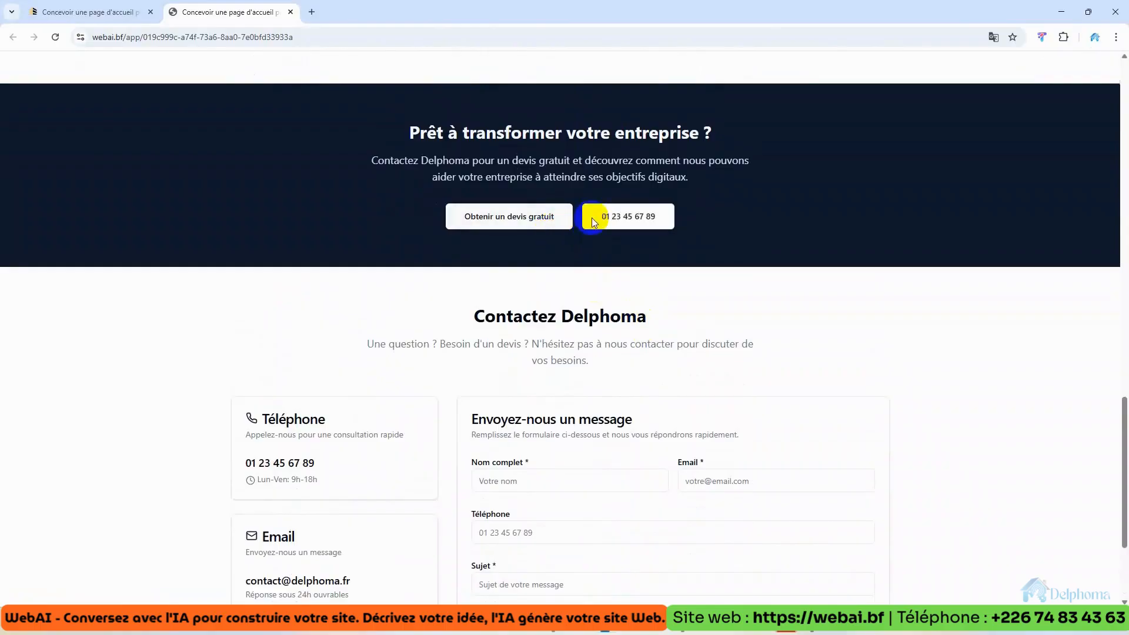
scroll(686, 504, "down", 3)
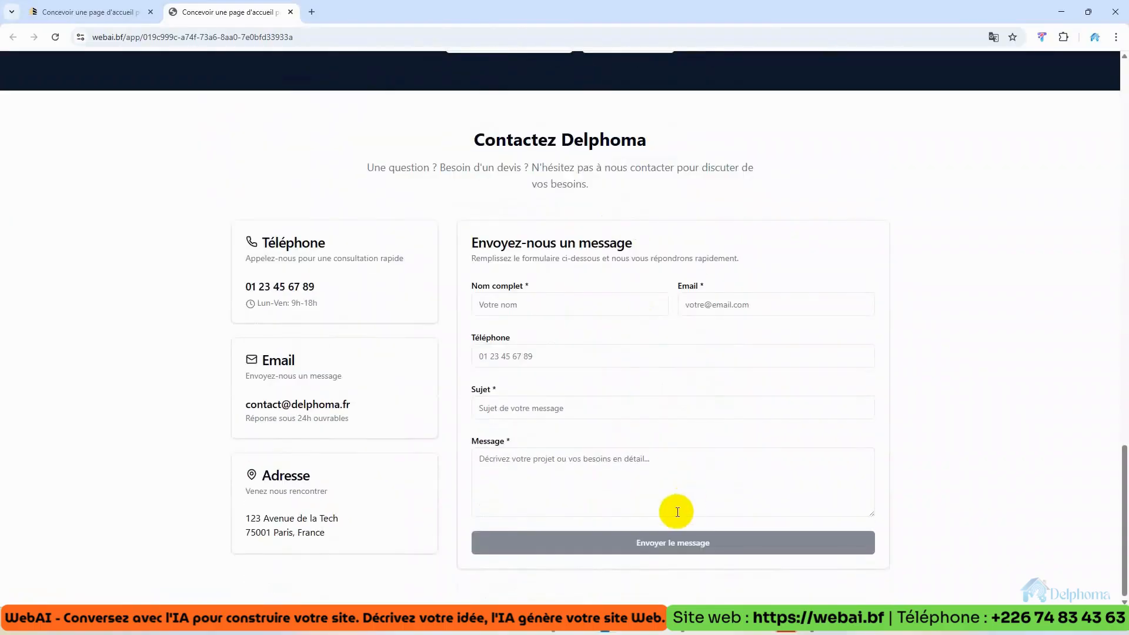
scroll(672, 492, "up", 9)
scroll(672, 493, "up", 15)
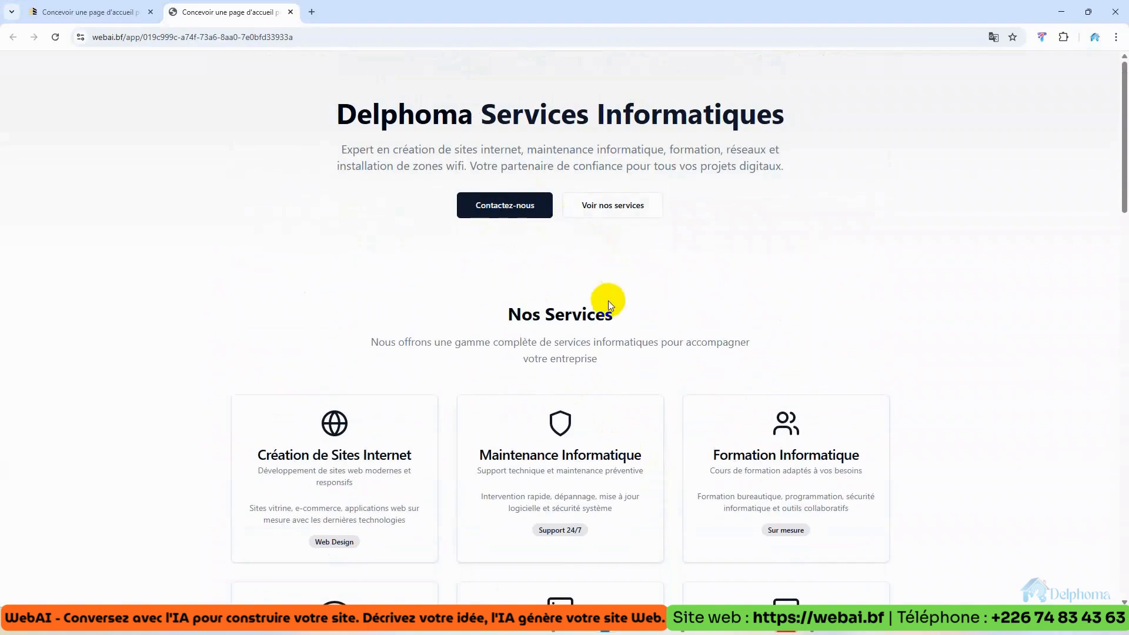
left_click(75, 13)
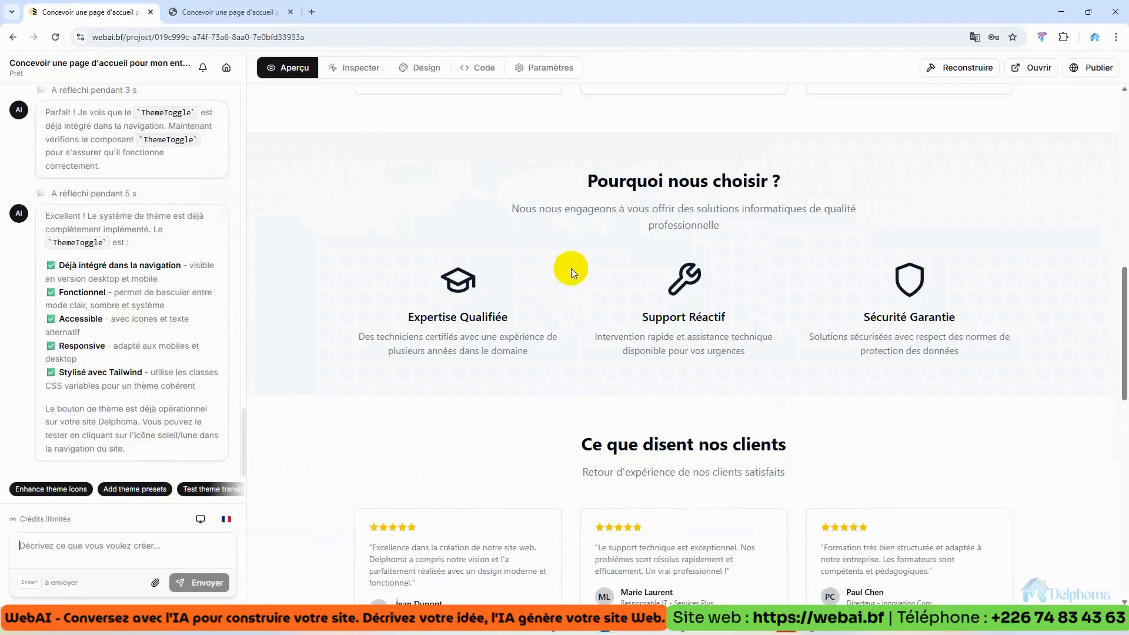
- Inspect the "Delphoma Services Informatiques" main heading in the preview to bring up its element options
scroll(595, 305, "up", 10)
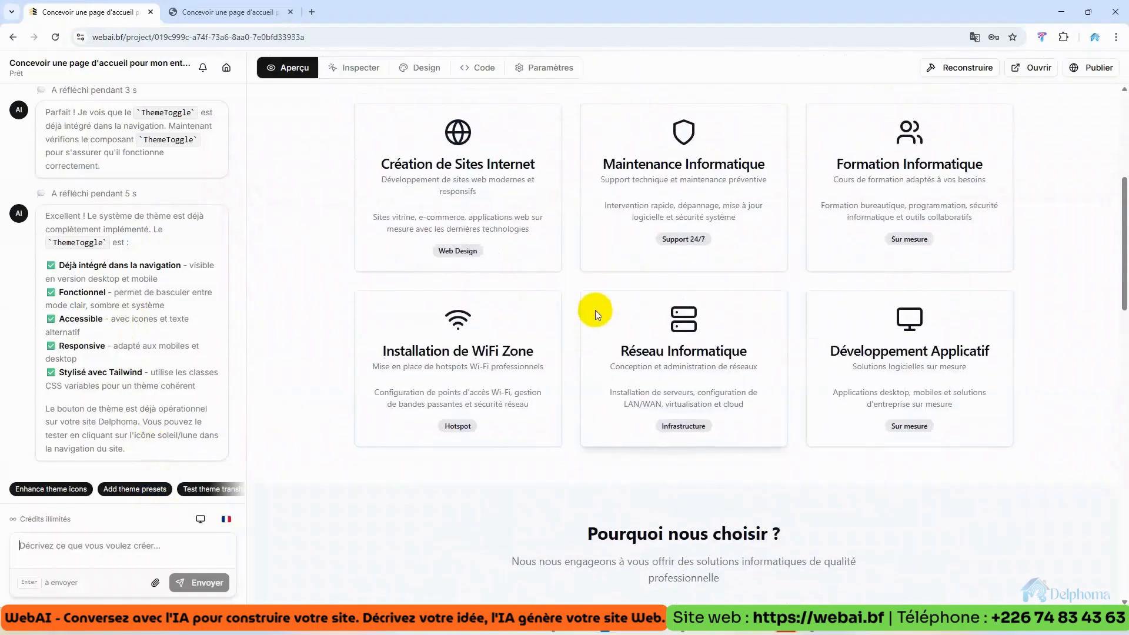
scroll(595, 305, "down", 8)
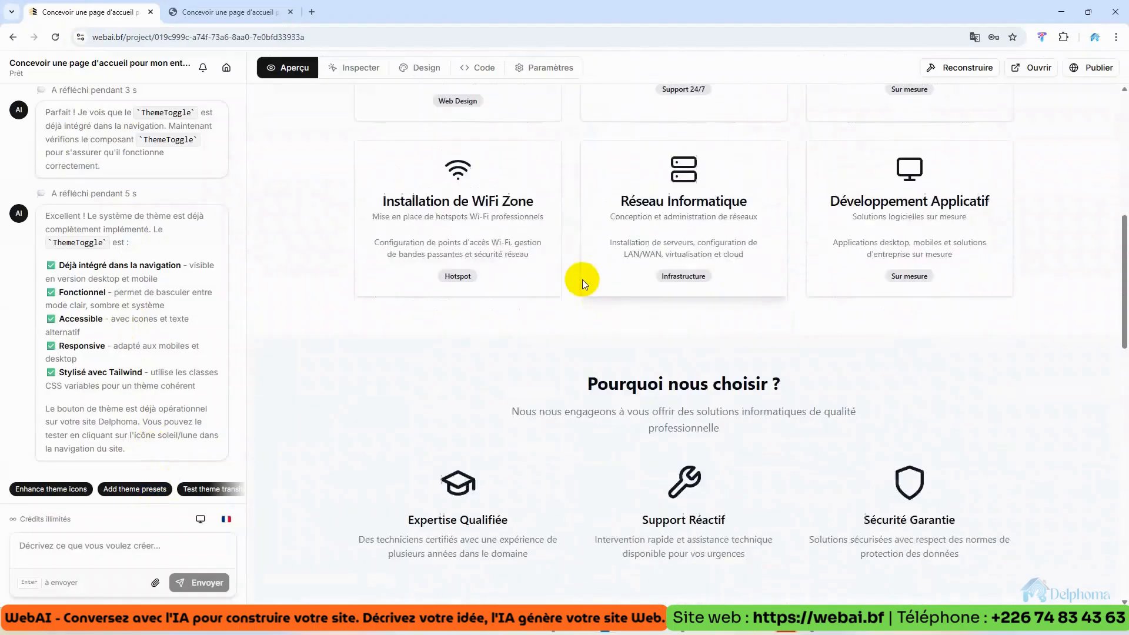
scroll(582, 280, "up", 8)
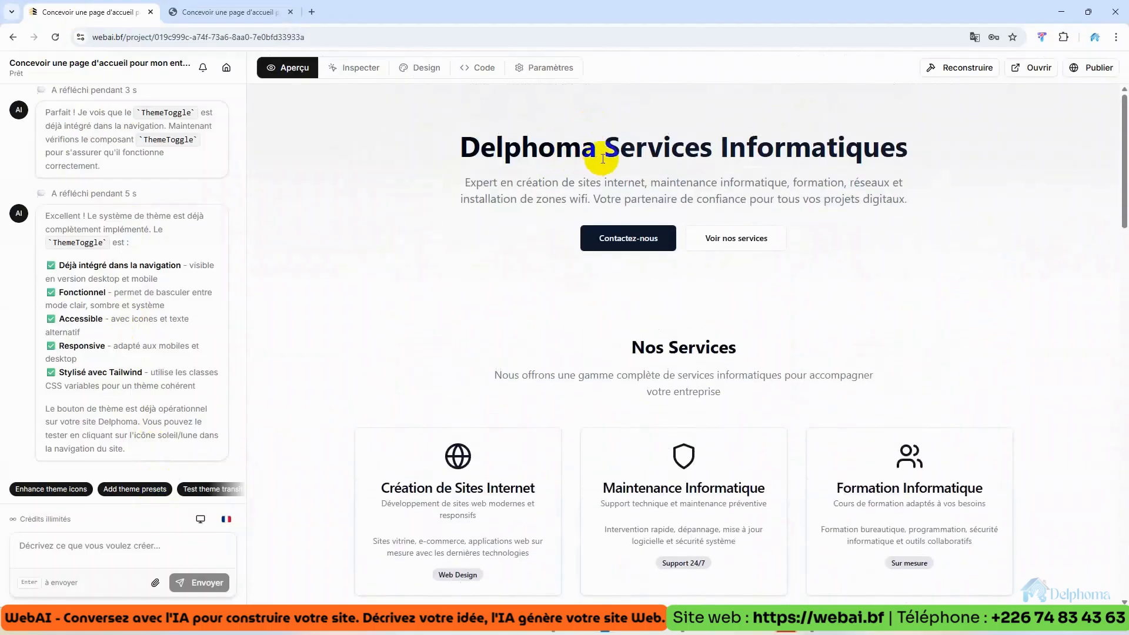
left_click(350, 69)
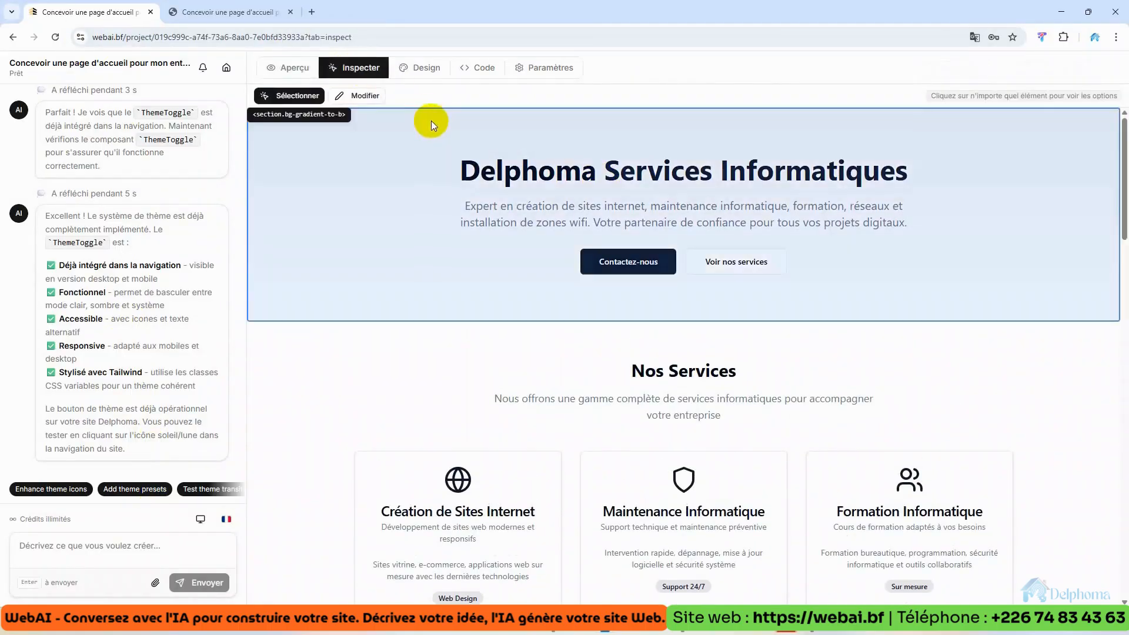
left_click(532, 172)
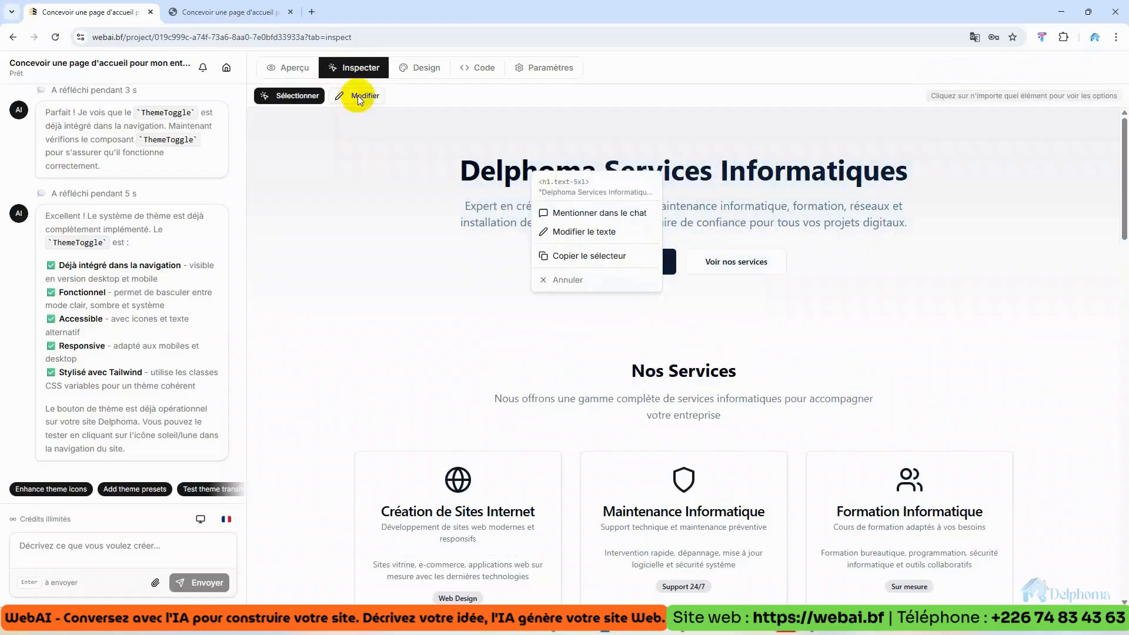
scroll(601, 459, "down", 3)
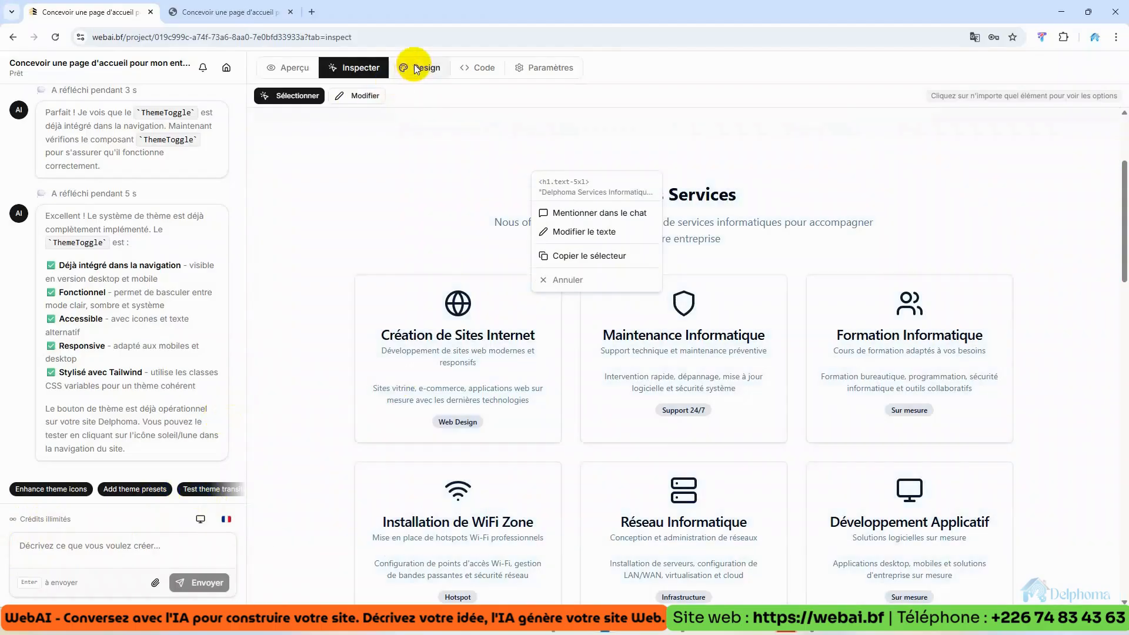
- Preview the Arctique colour theme on the homepage and view its effect down to the contact form
left_click(417, 69)
scroll(664, 291, "up", 3)
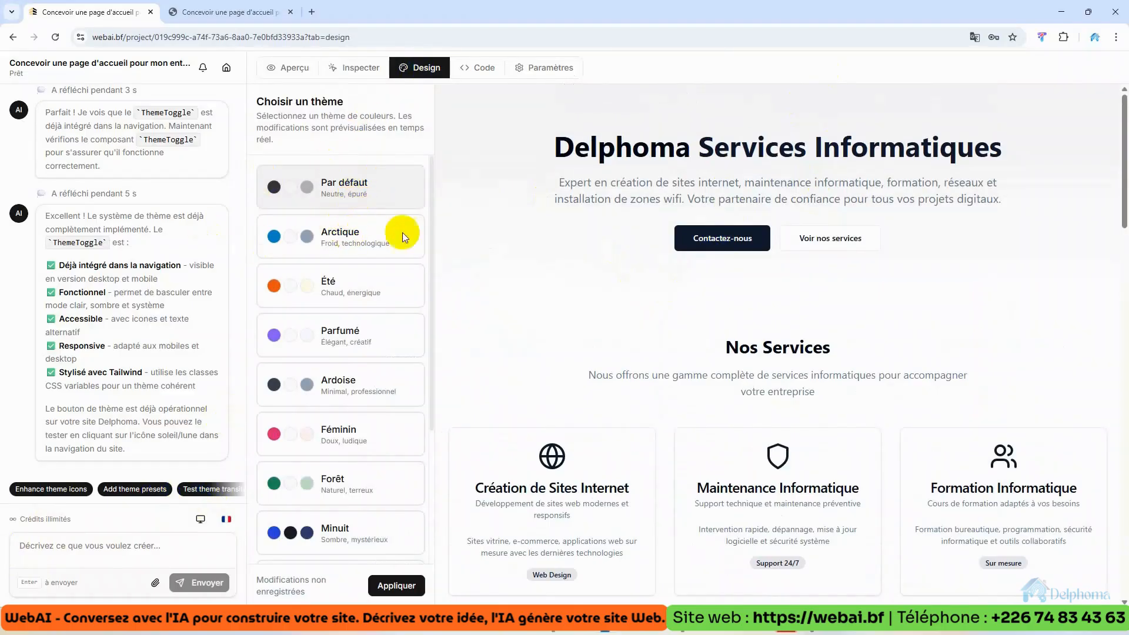
left_click(353, 241)
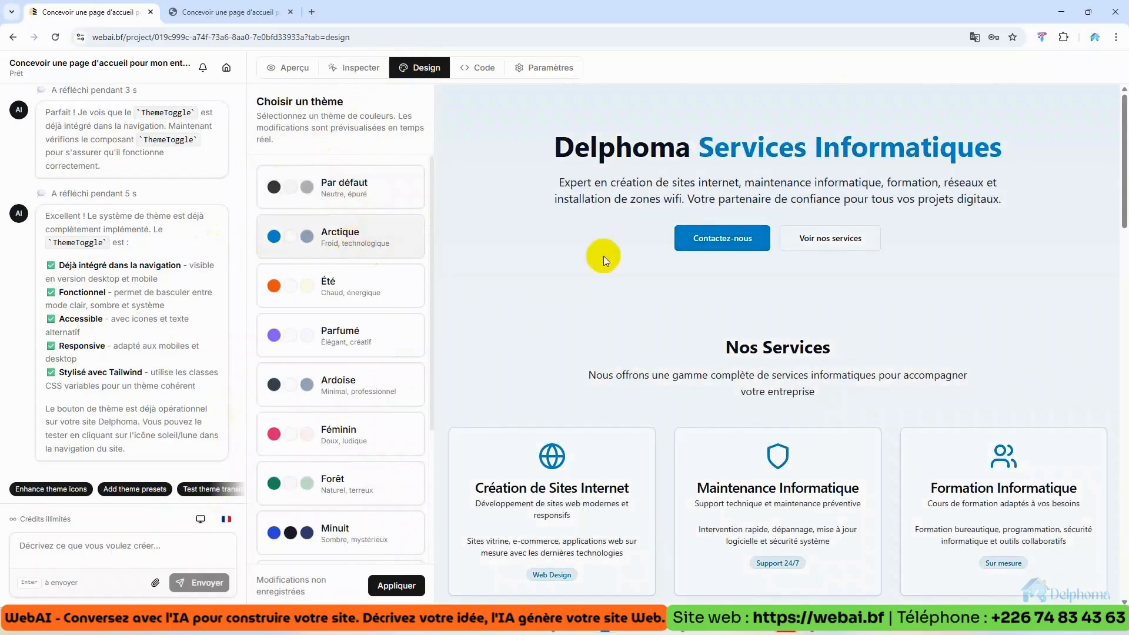
scroll(806, 311, "down", 20)
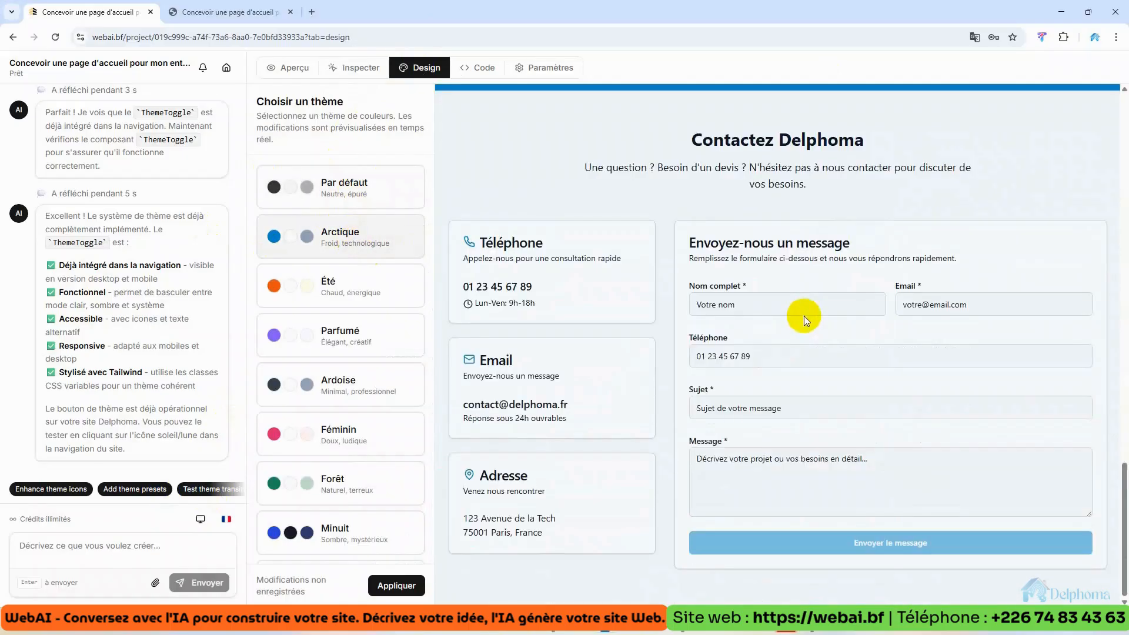
scroll(803, 316, "up", 4)
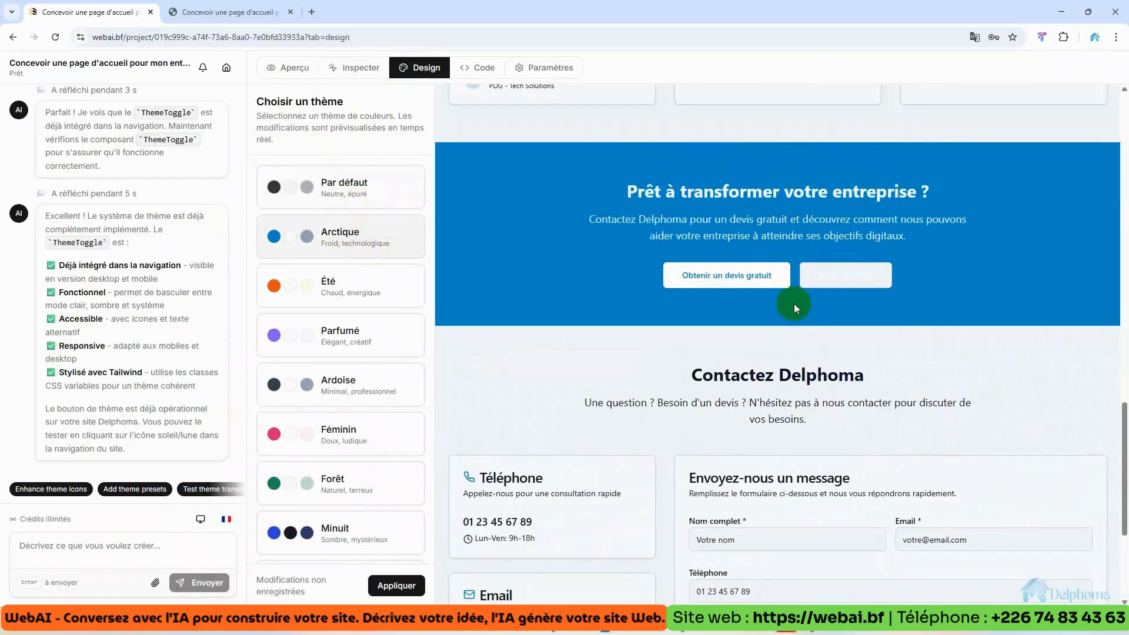
- Preview the Été, Parfumé and Ardoise colour themes on the homepage in turn
left_click(338, 289)
scroll(538, 284, "up", 10)
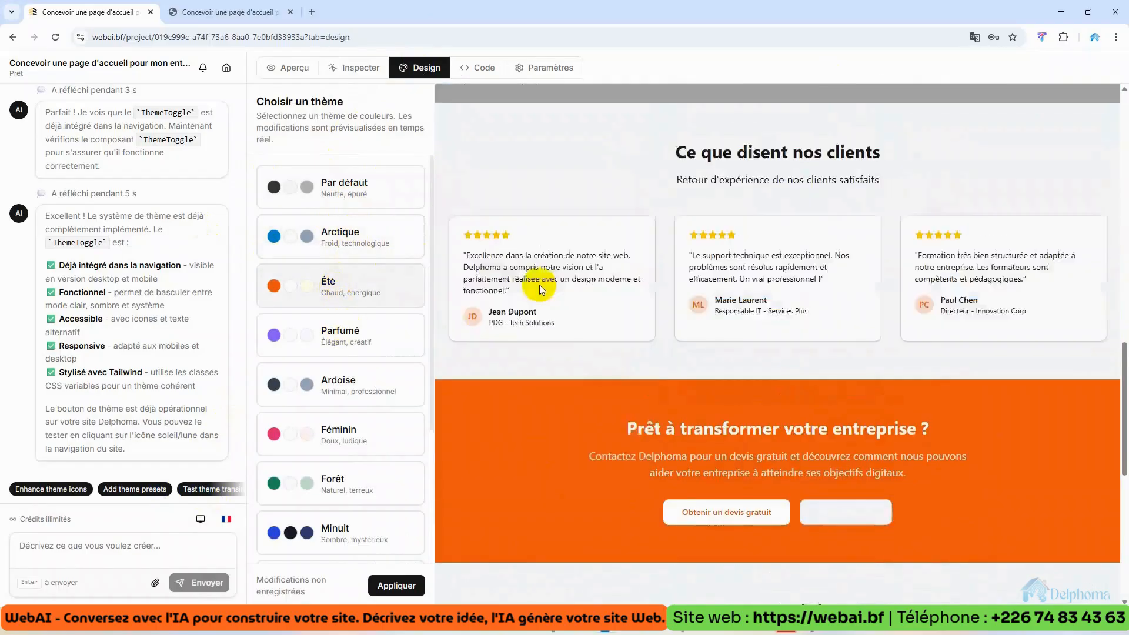
scroll(542, 283, "up", 3)
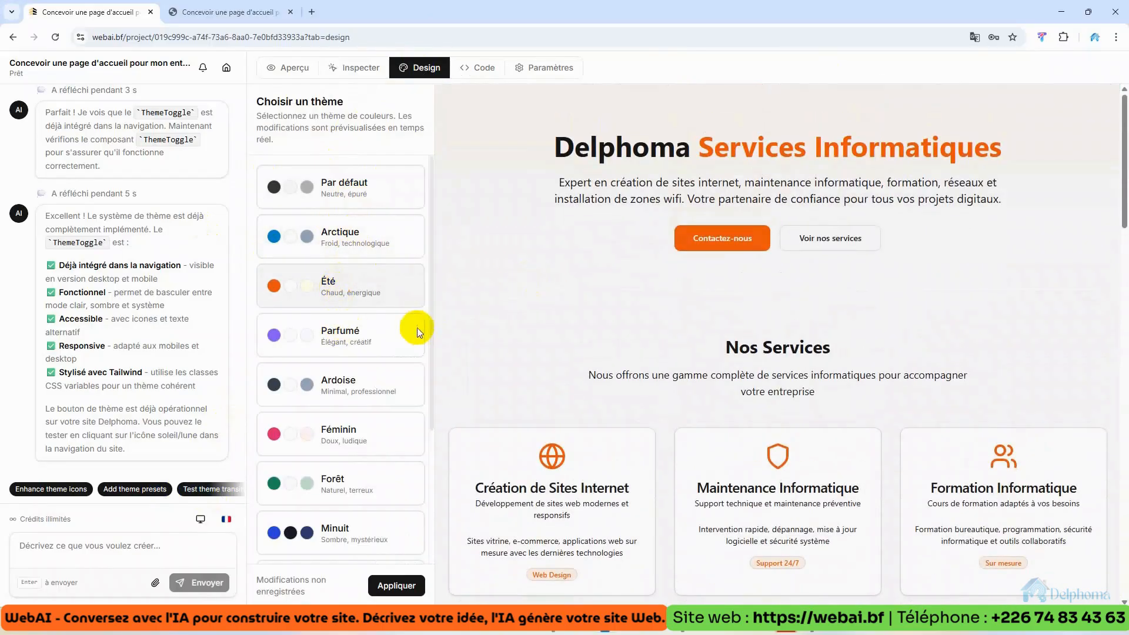
left_click(333, 335)
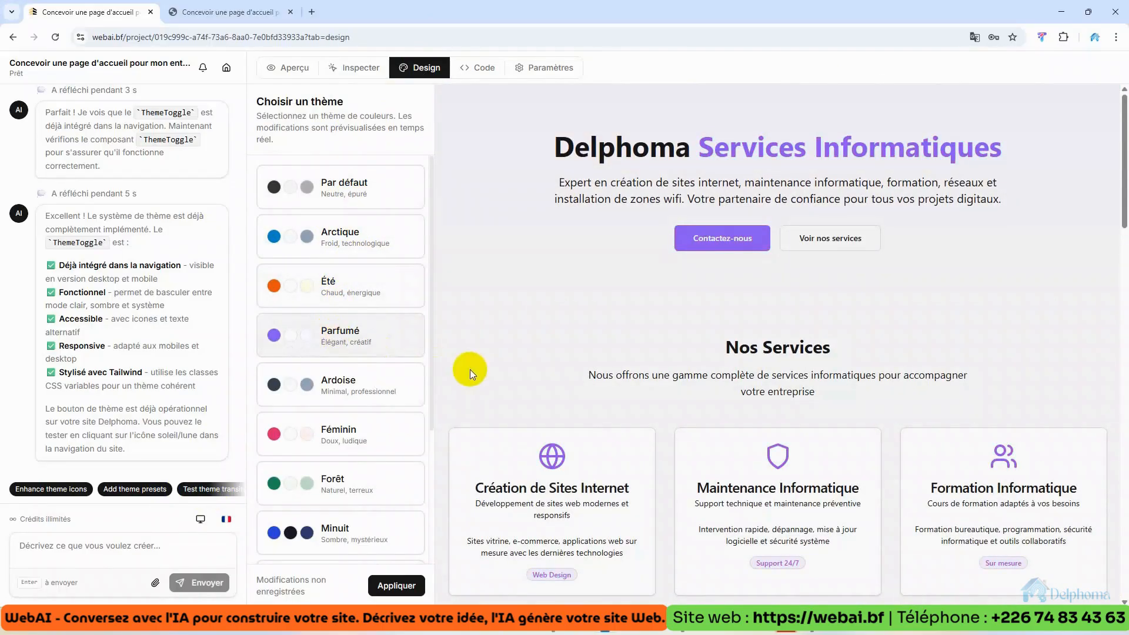
left_click(347, 385)
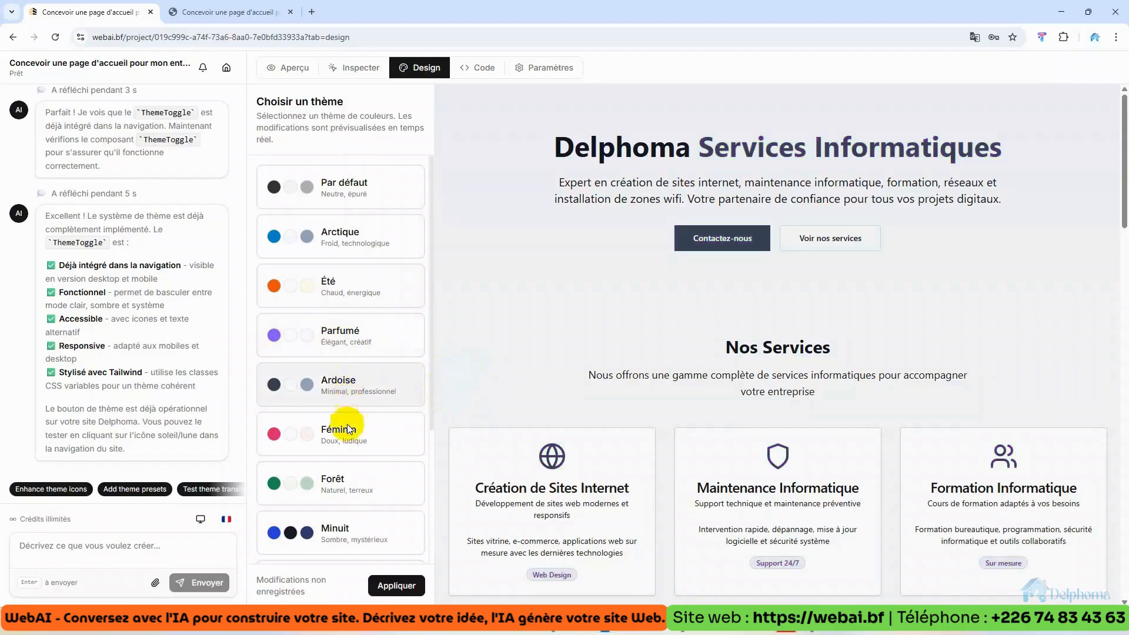
- Preview the Minuit colour theme and view its effect across all the homepage sections
left_click(334, 519)
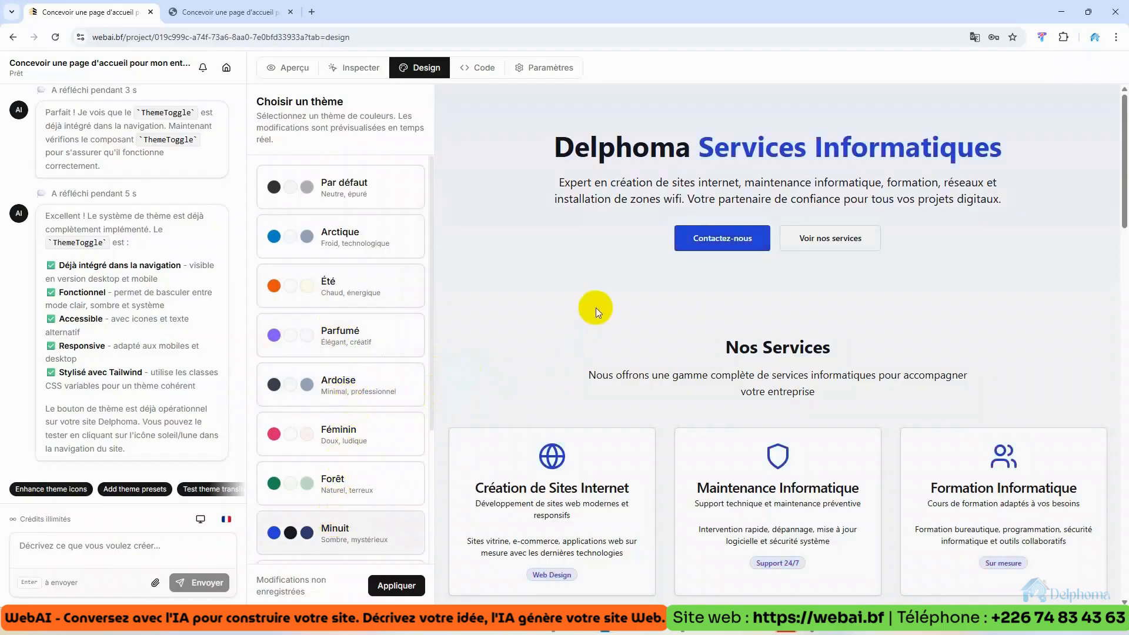
scroll(611, 299, "down", 10)
scroll(612, 298, "down", 10)
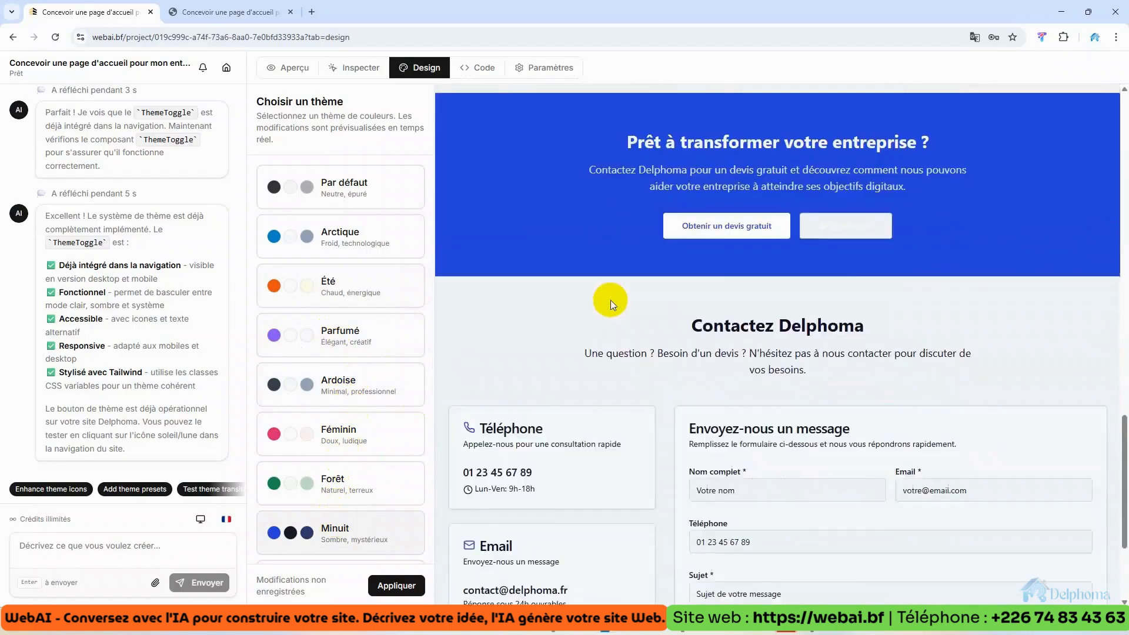
scroll(610, 299, "up", 10)
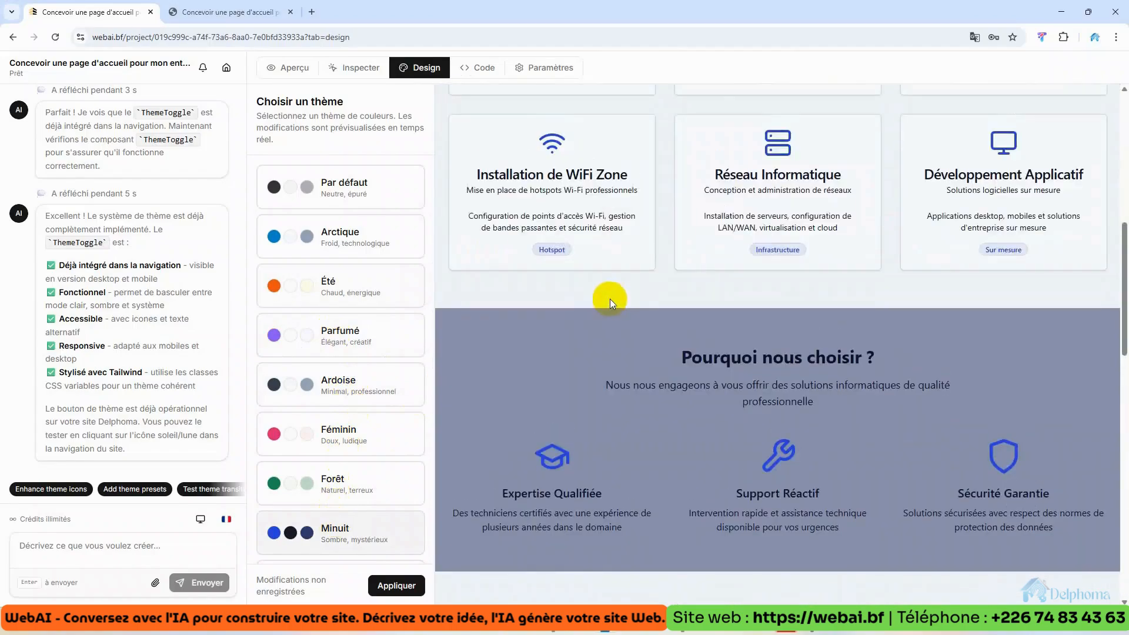
scroll(552, 122, "up", 5)
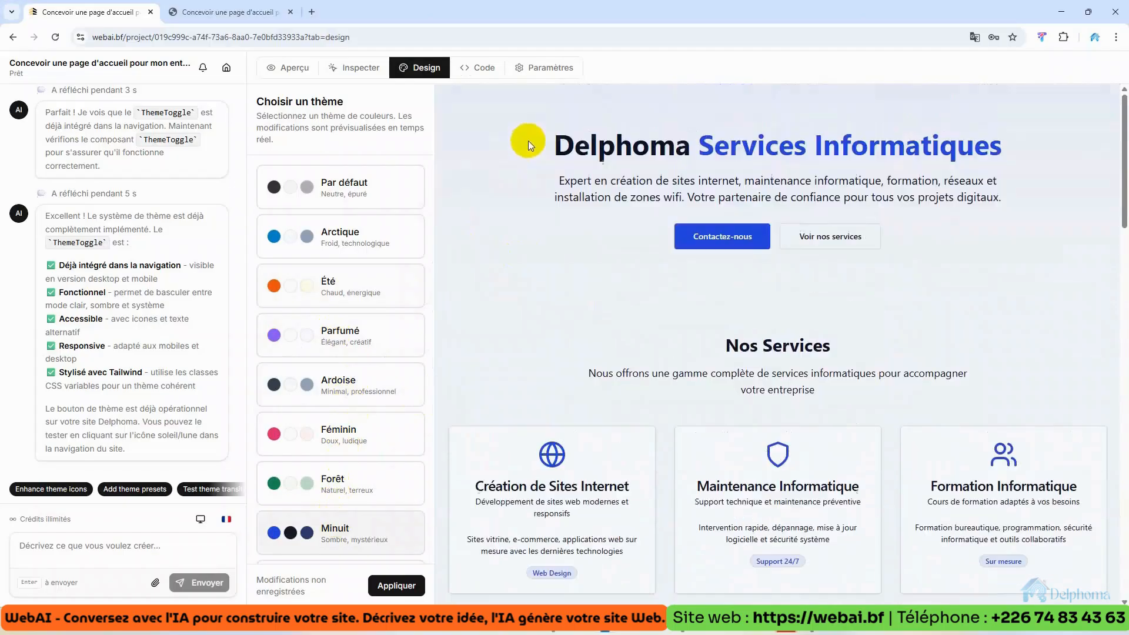
- View the project's source files, and set the project title to Delphoma in the general settings, keeping visibility Public
left_click(479, 68)
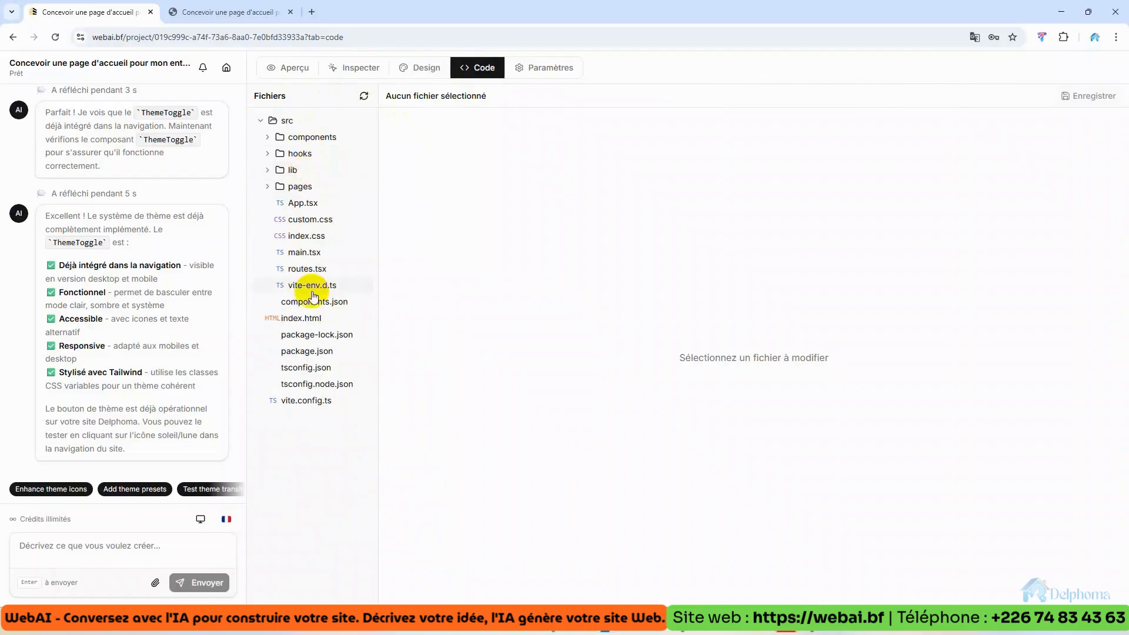
left_click(527, 66)
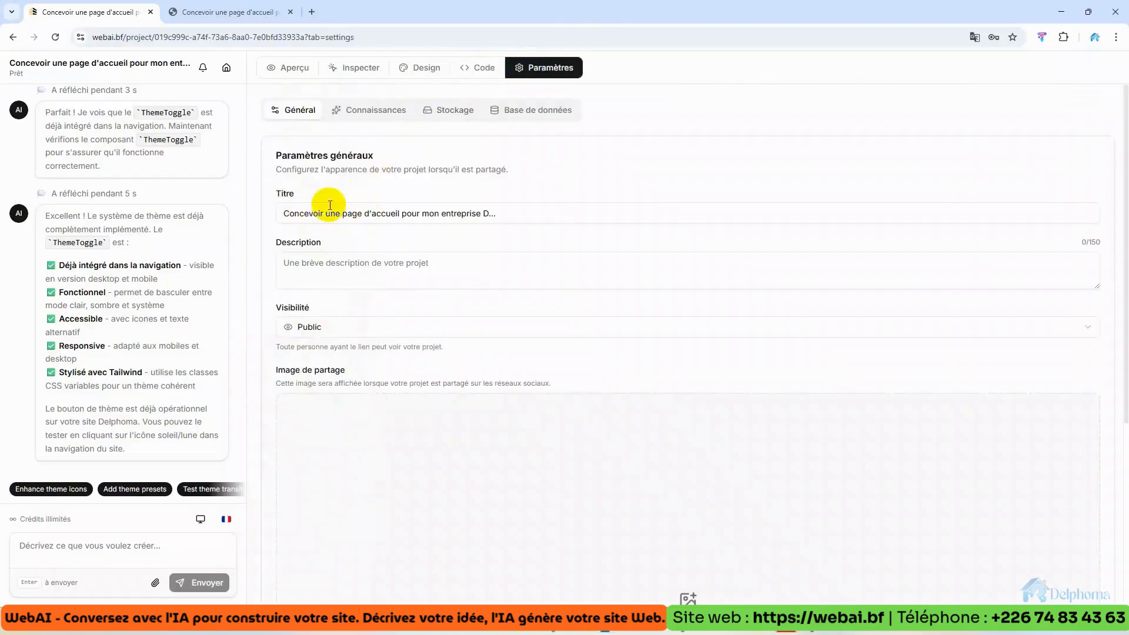
left_click(499, 213)
left_click_drag(499, 213, 243, 210)
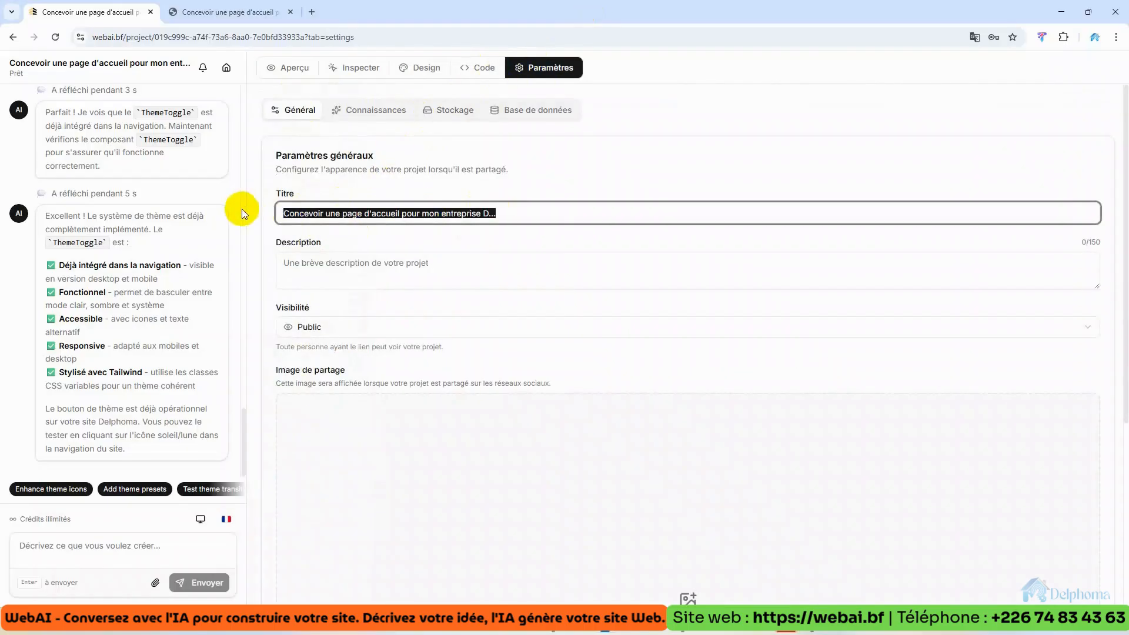
type("Del")
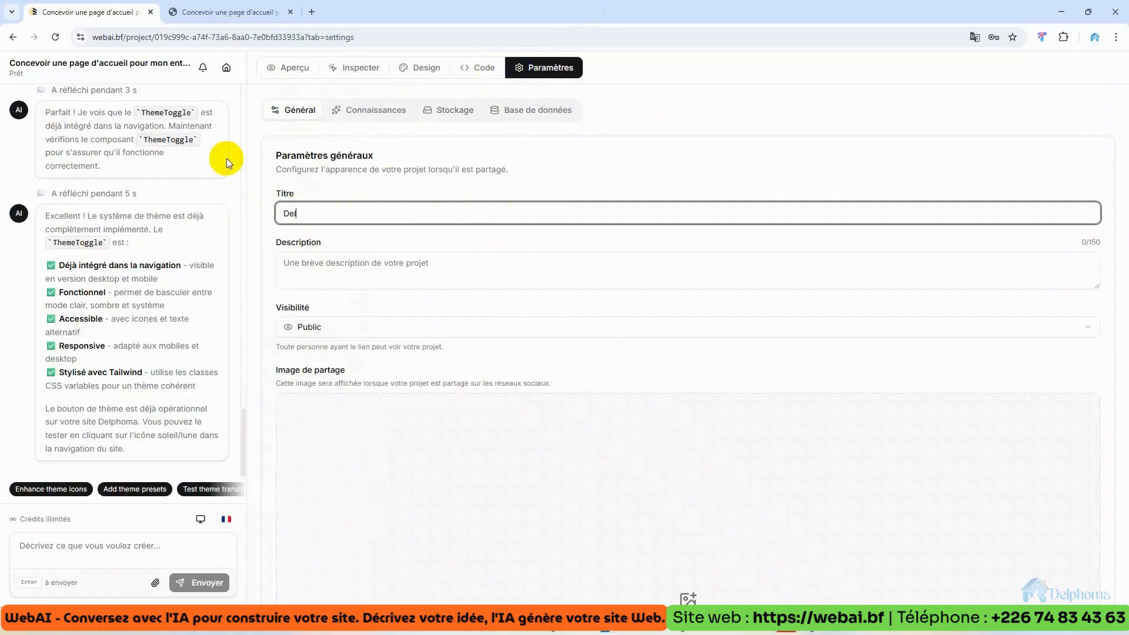
type("phoma")
left_click(319, 327)
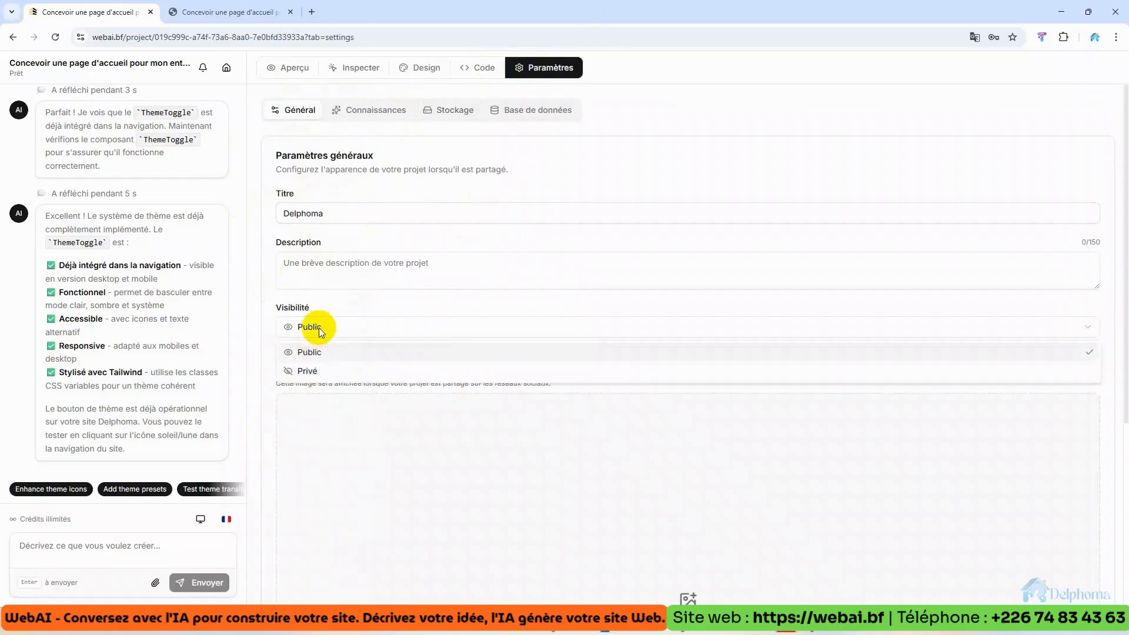
left_click(327, 333)
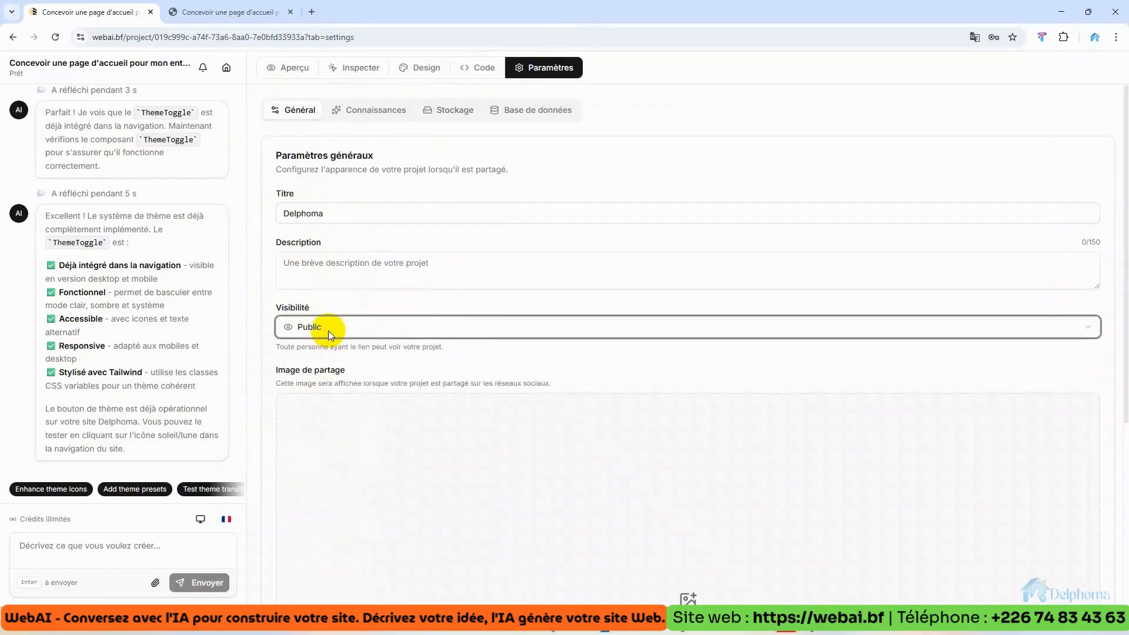
- Review the project's custom AI instructions, storage and Firebase database settings
left_click(361, 112)
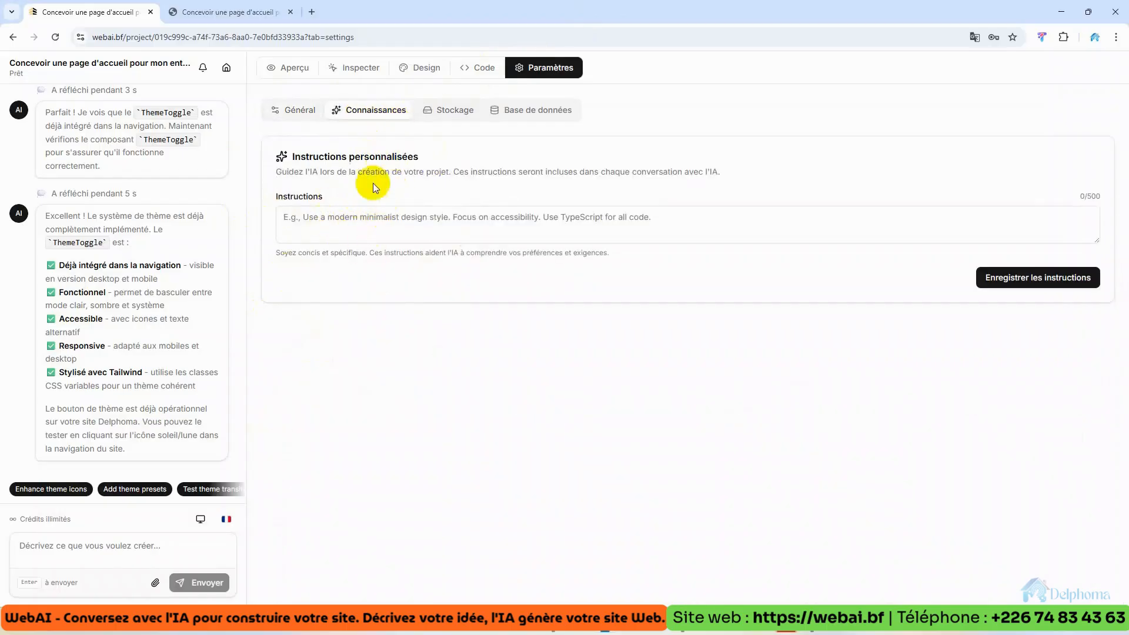
left_click(456, 112)
left_click(535, 116)
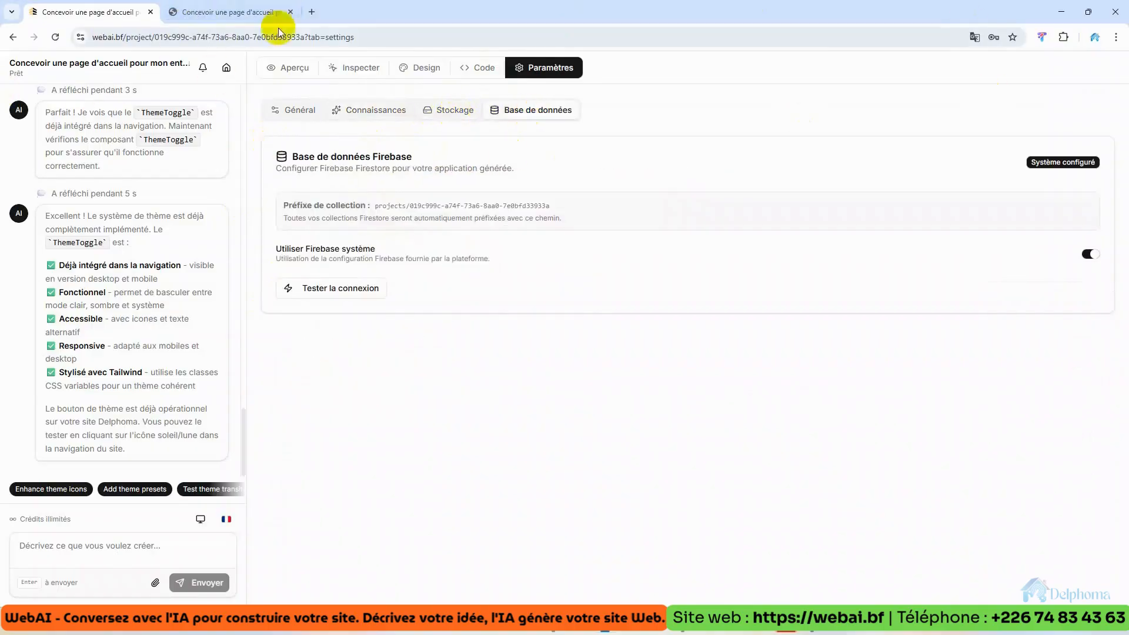
- Publish the project with Public visibility, using the owner's first name as the webai.bf subdomain
left_click(287, 69)
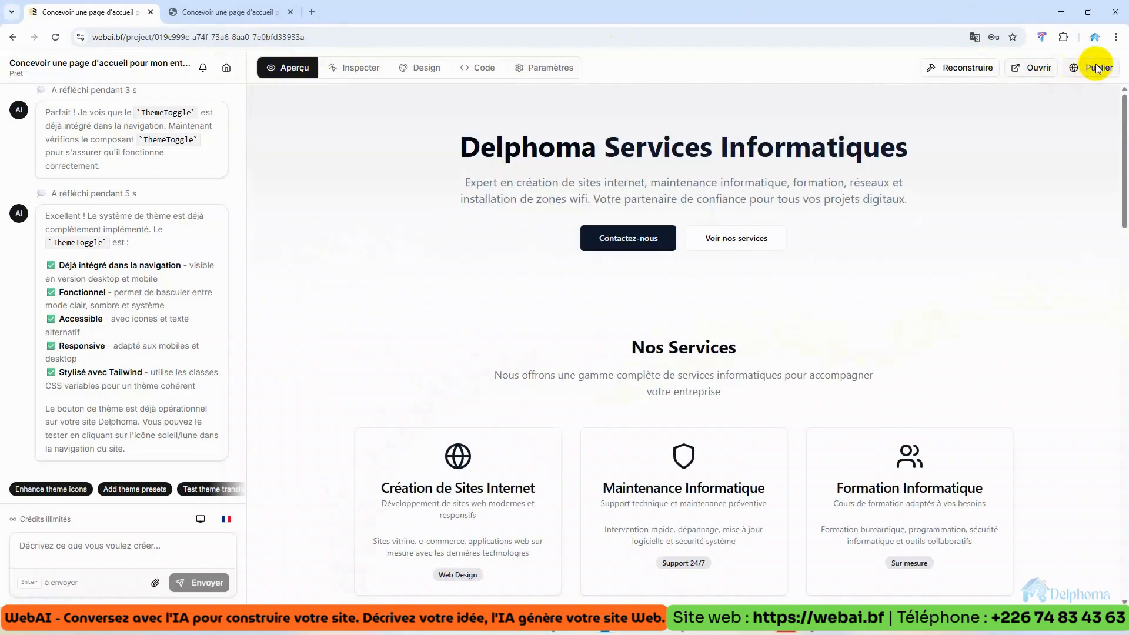
left_click(1097, 68)
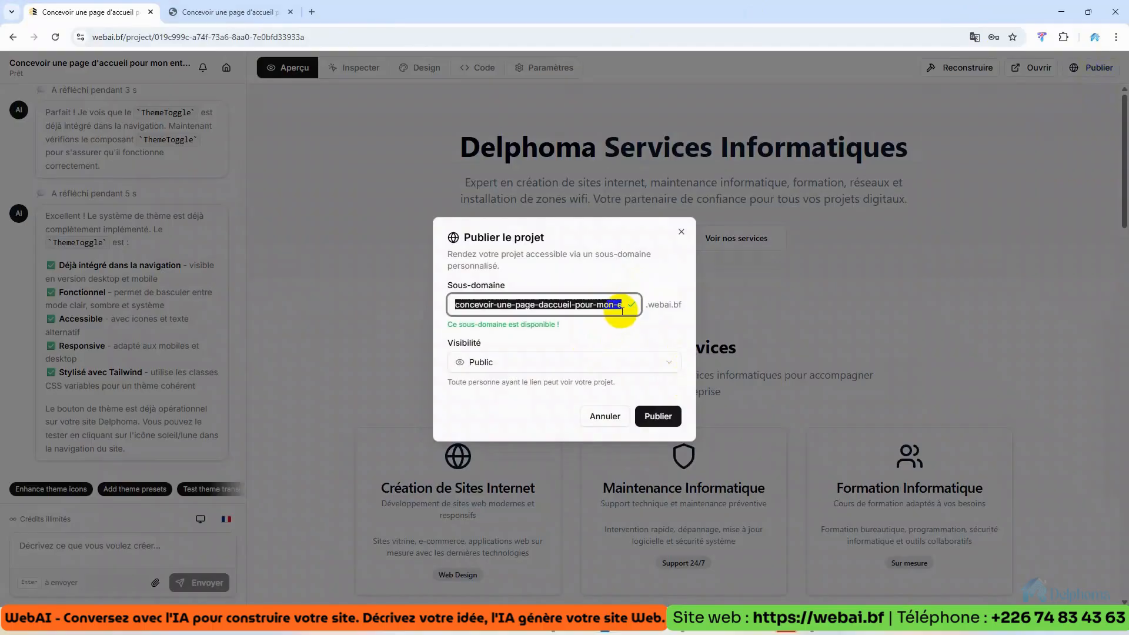
type("omar")
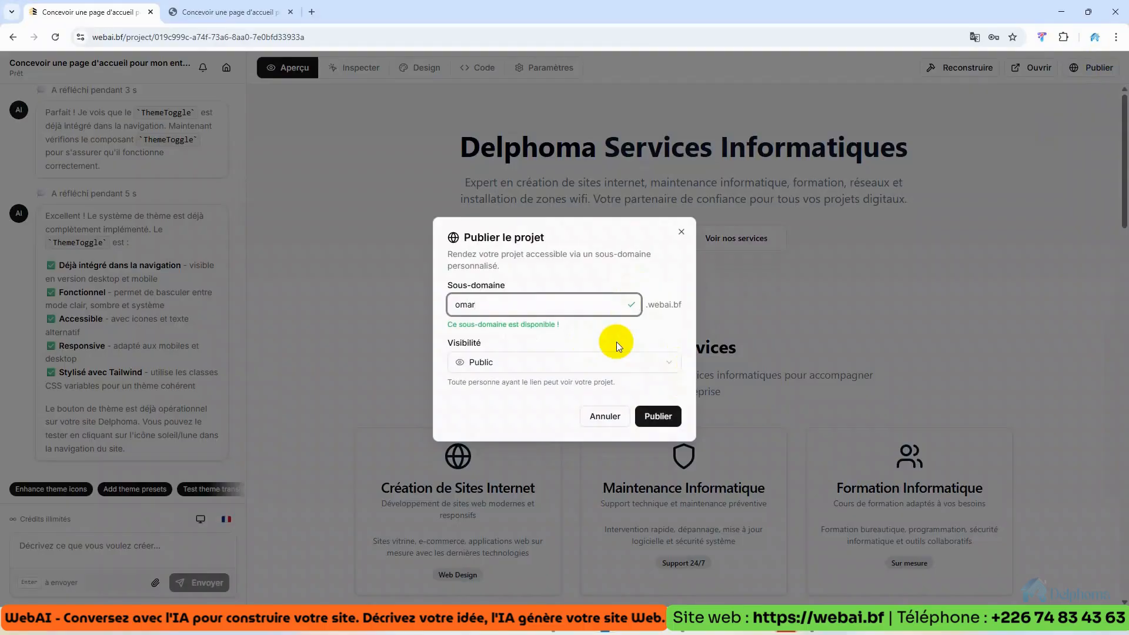
left_click(650, 412)
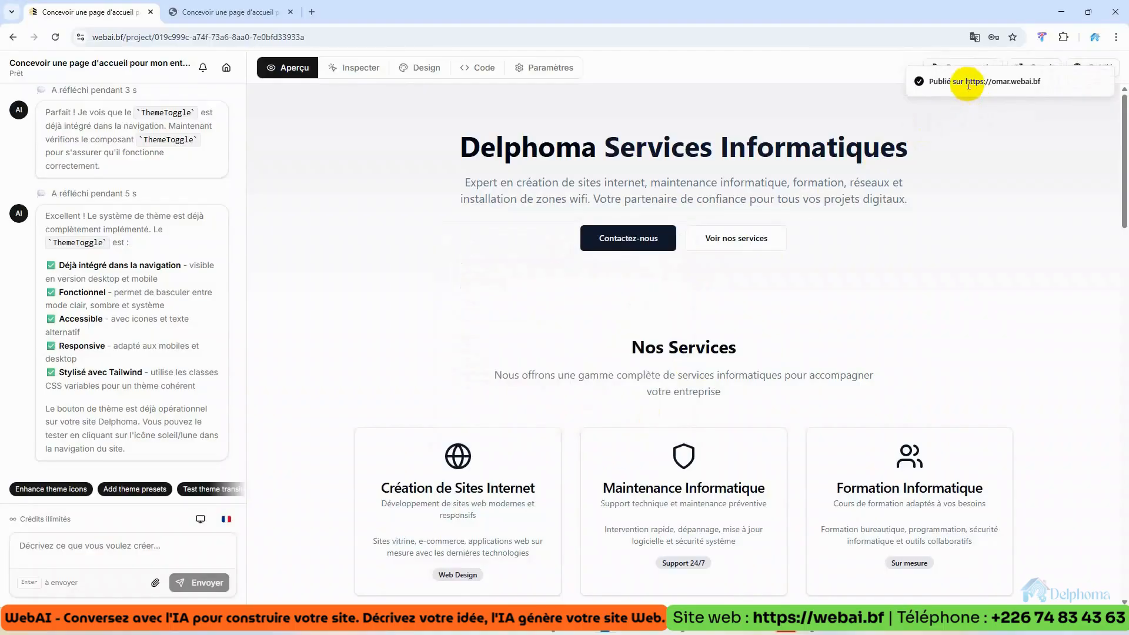
- Try to open or copy the published site's address from the publication notice
left_click(970, 82)
left_click(966, 82)
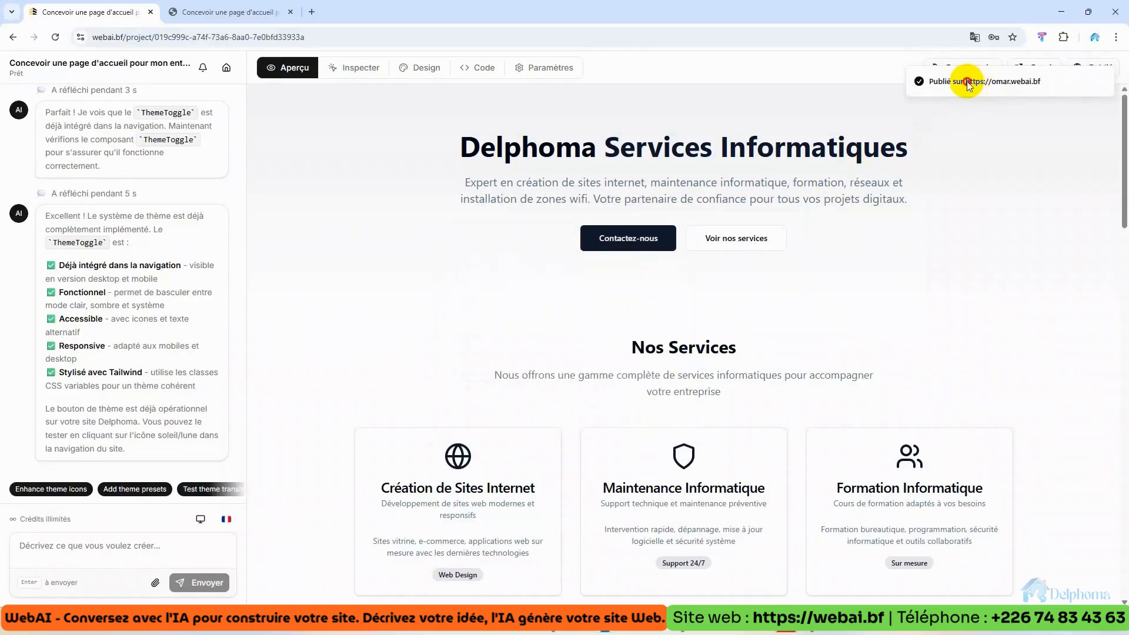
left_click(1041, 77)
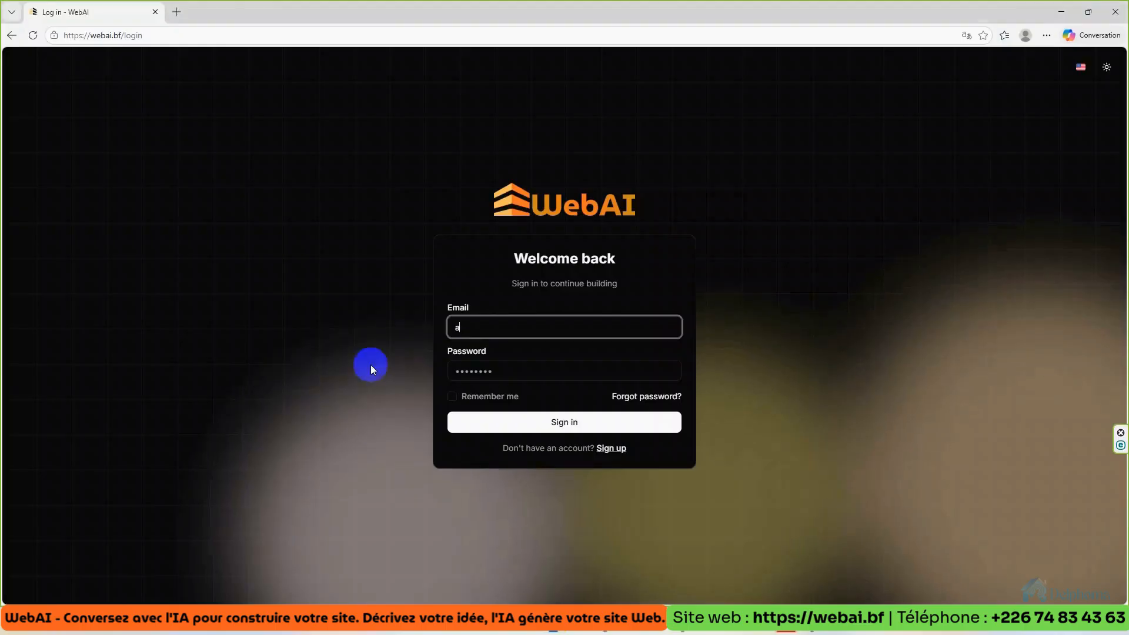
- Switch to Microsoft Edge and open the published site at its personalised webai.bf subdomain
left_click(229, 36)
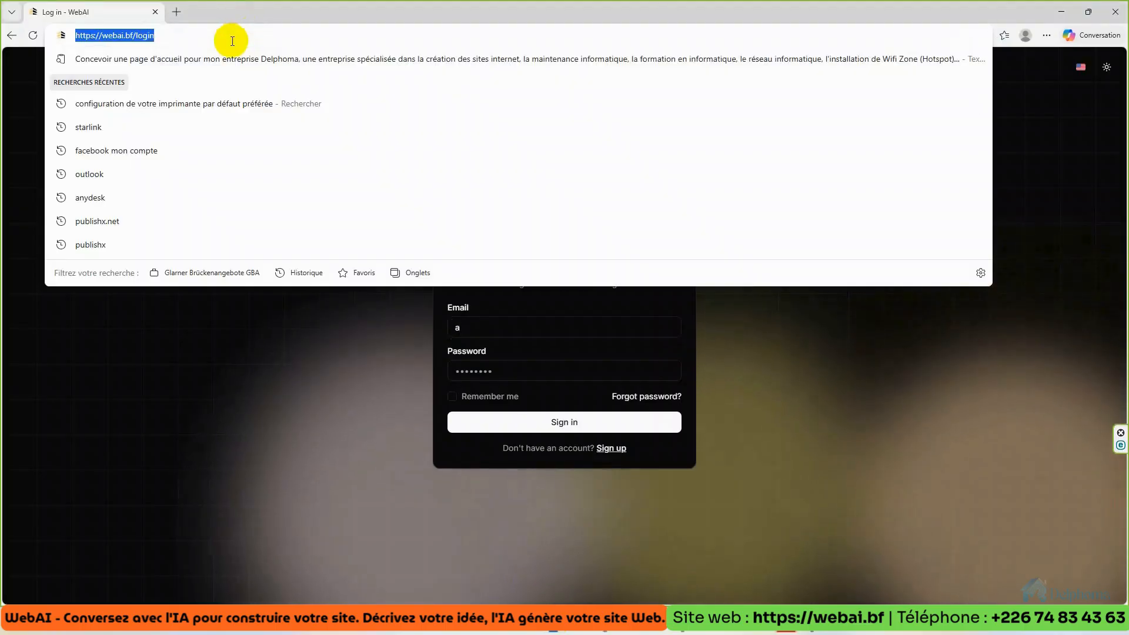
key("ctrl+v")
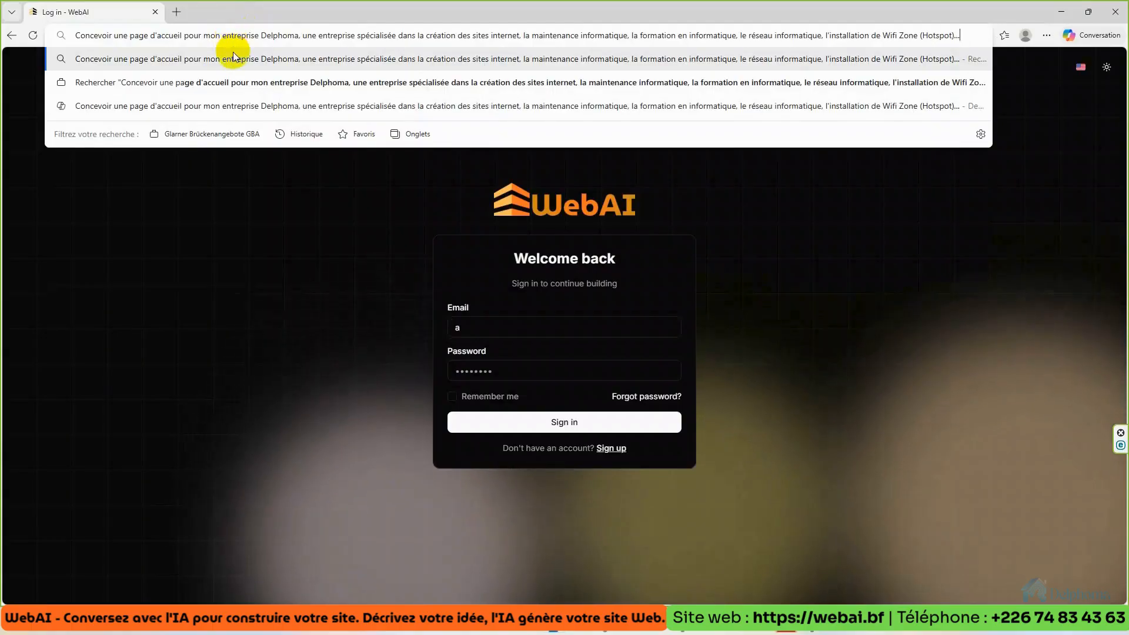
key("ctrl+a")
type("o")
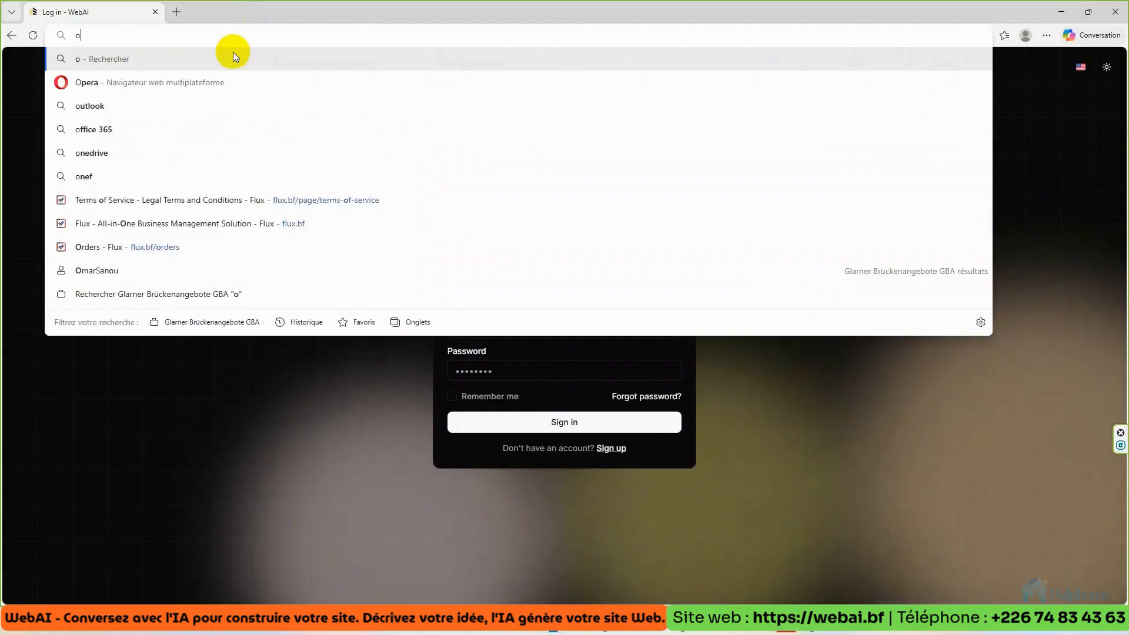
type("mar.w")
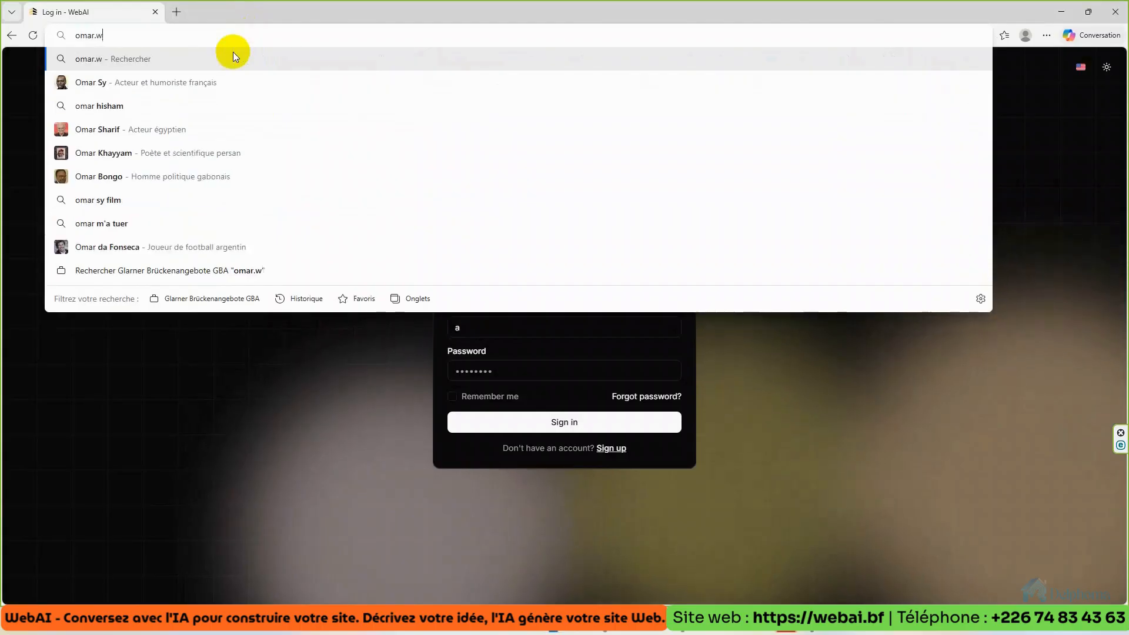
type("ebai.")
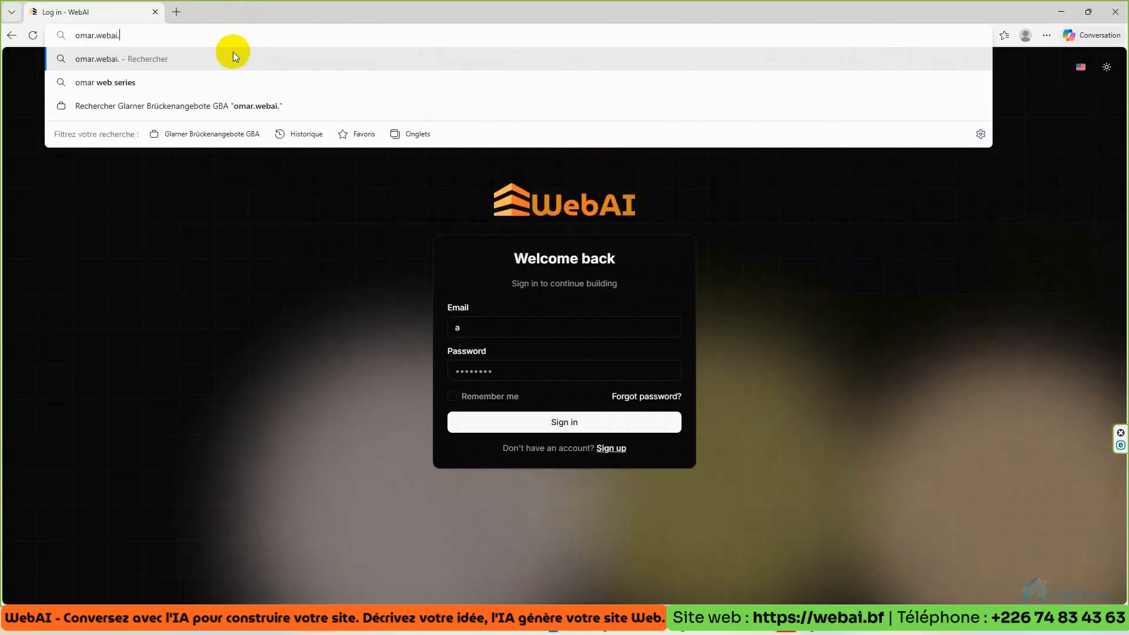
type("bf")
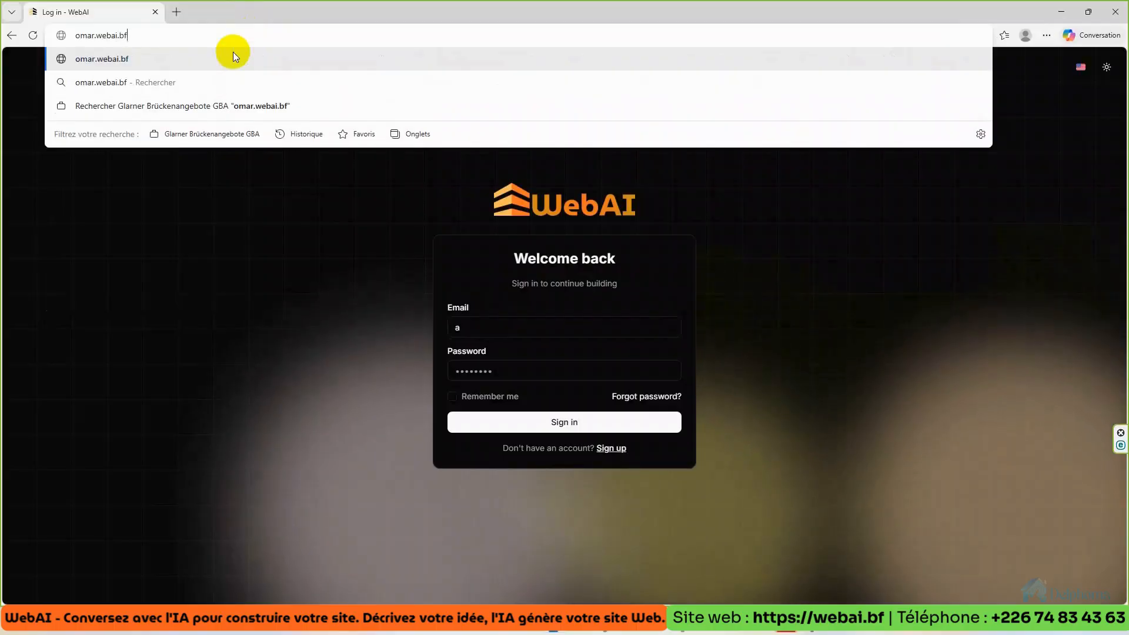
left_click(233, 53)
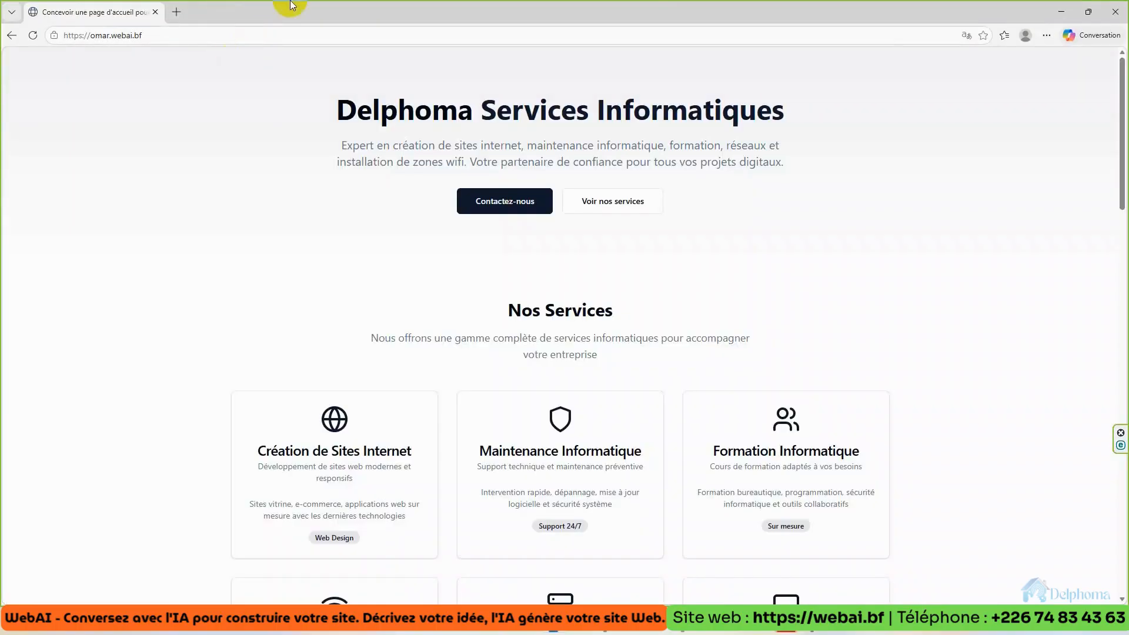
- Examine the published Delphoma homepage, from its main heading and services down to the contact form
scroll(648, 237, "down", 10)
scroll(652, 245, "down", 15)
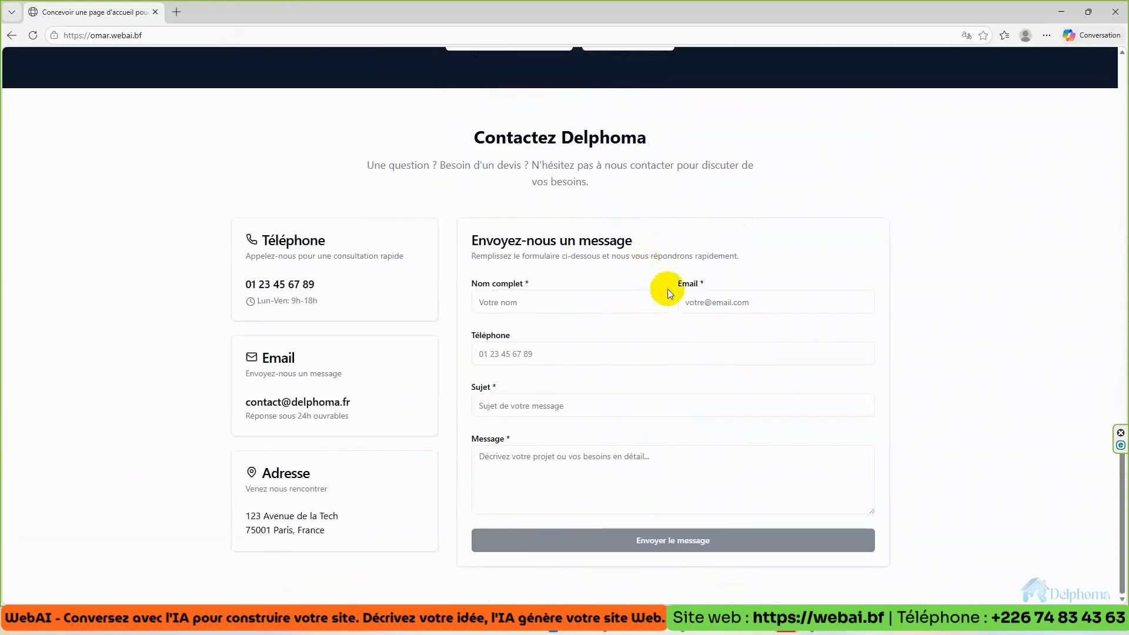
scroll(668, 288, "up", 20)
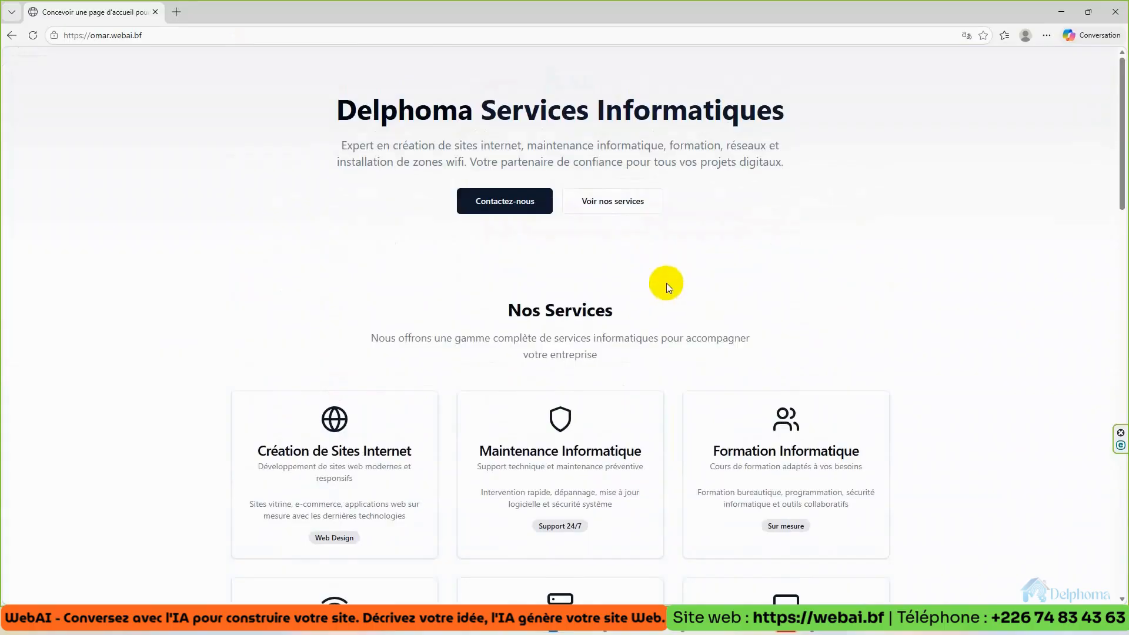
scroll(666, 283, "down", 6)
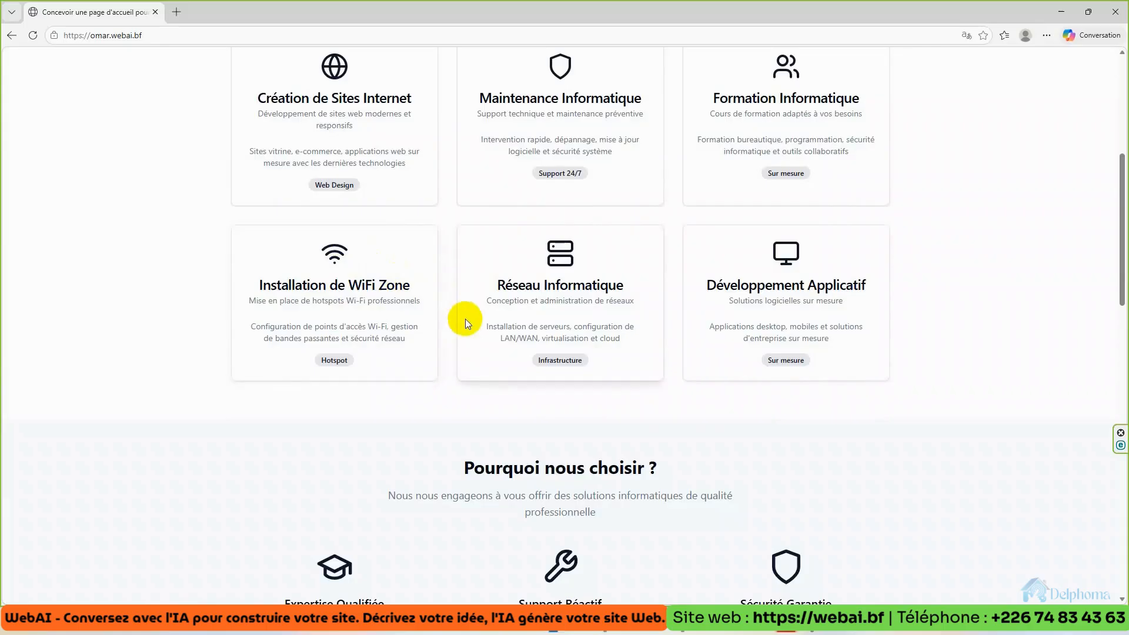
scroll(464, 318, "up", 5)
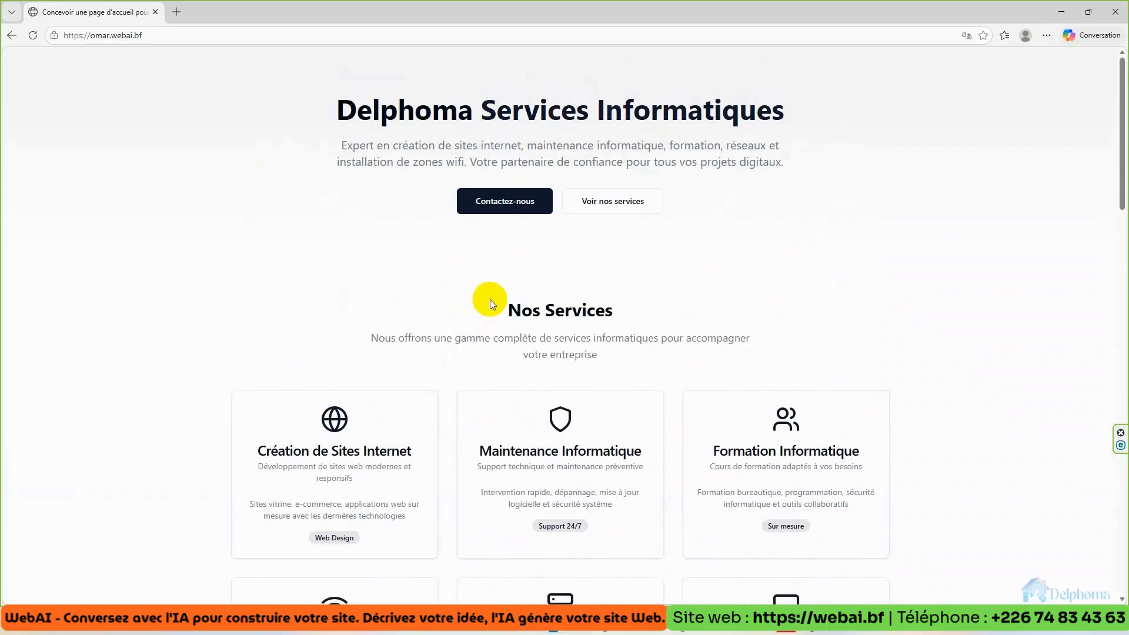
scroll(492, 326, "down", 9)
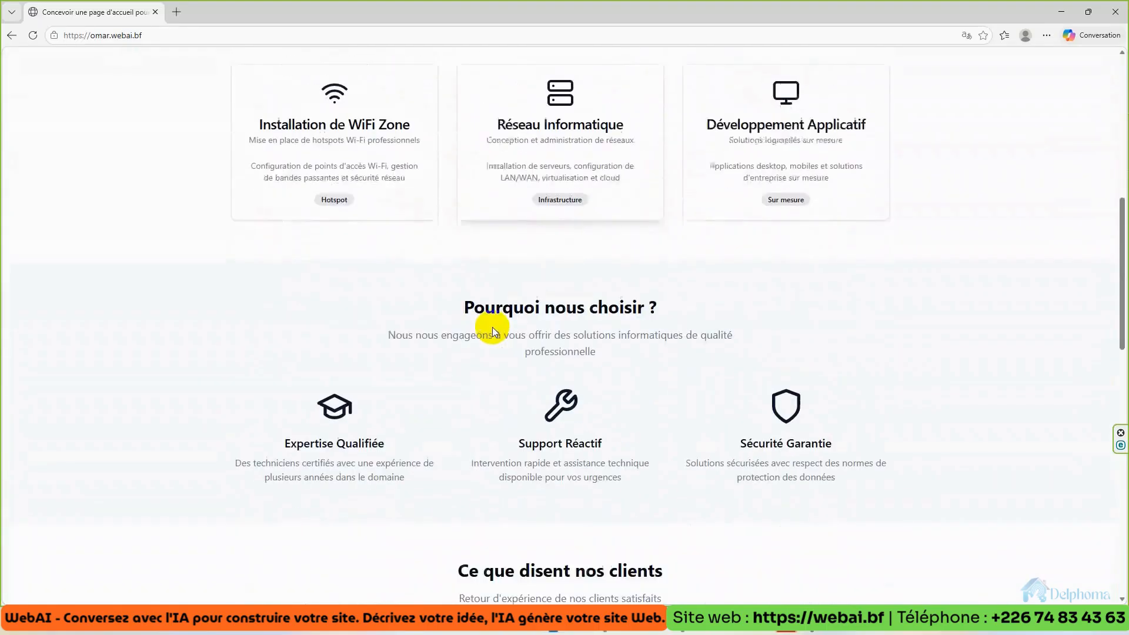
scroll(492, 327, "up", 9)
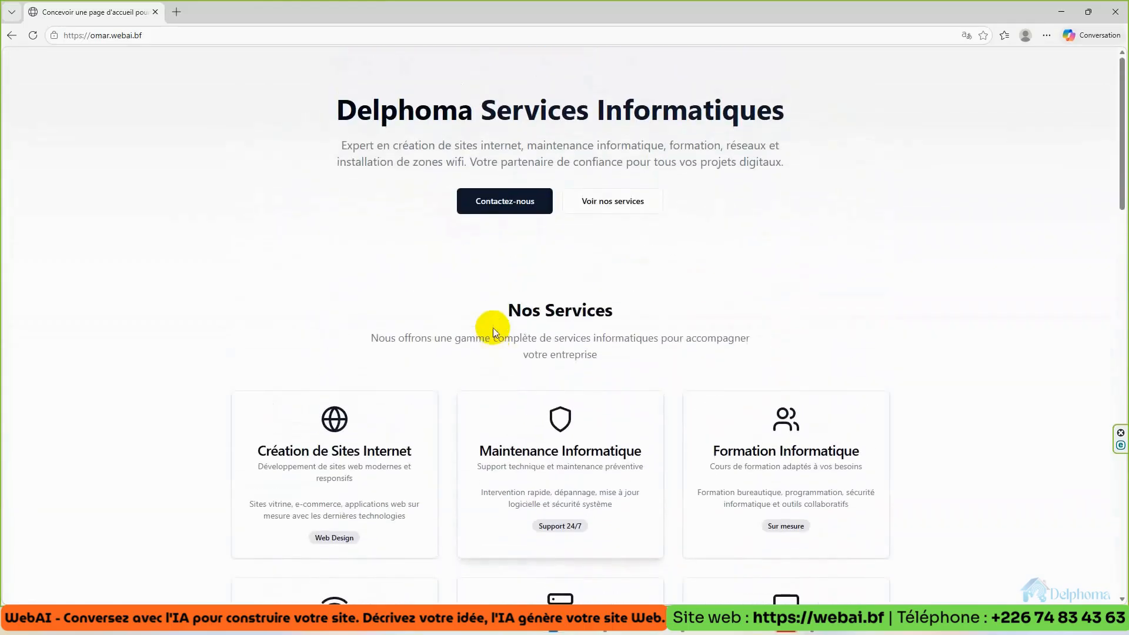